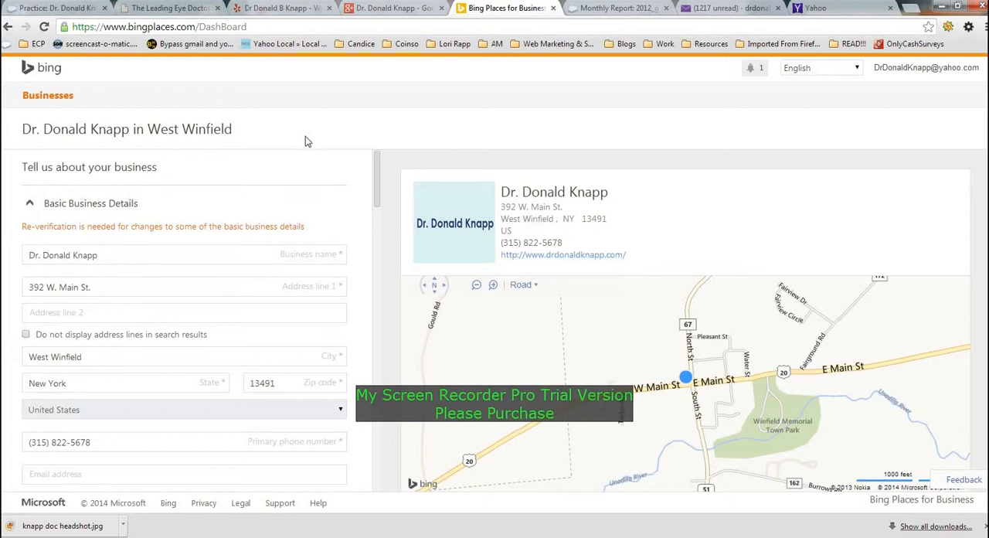
- Compare the listing's basic business details with the name, address and phone entries in the practice's General Notes
{"action": "scroll", "coordinate": [378, 178], "scroll_direction": "down", "scroll_amount": 1}
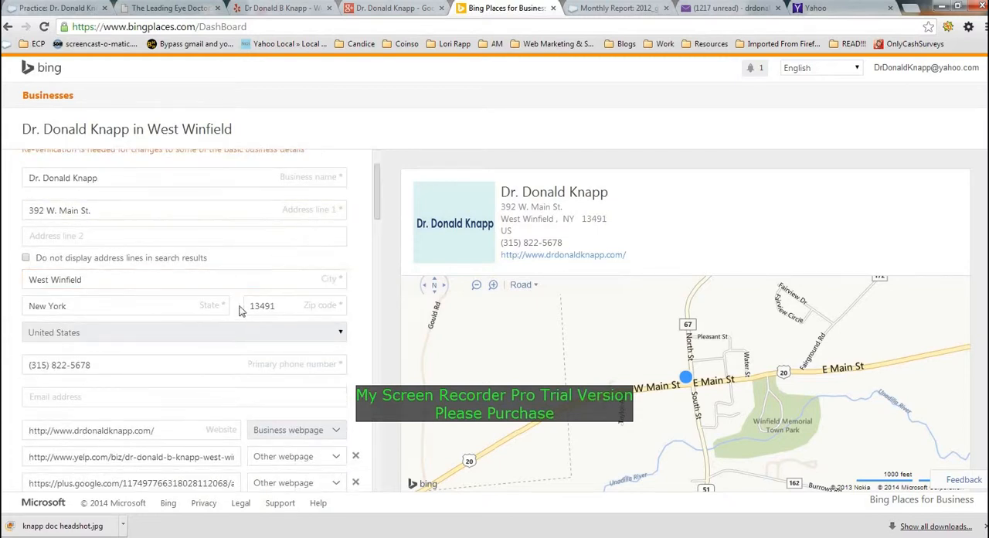
{"action": "left_click", "coordinate": [50, 9]}
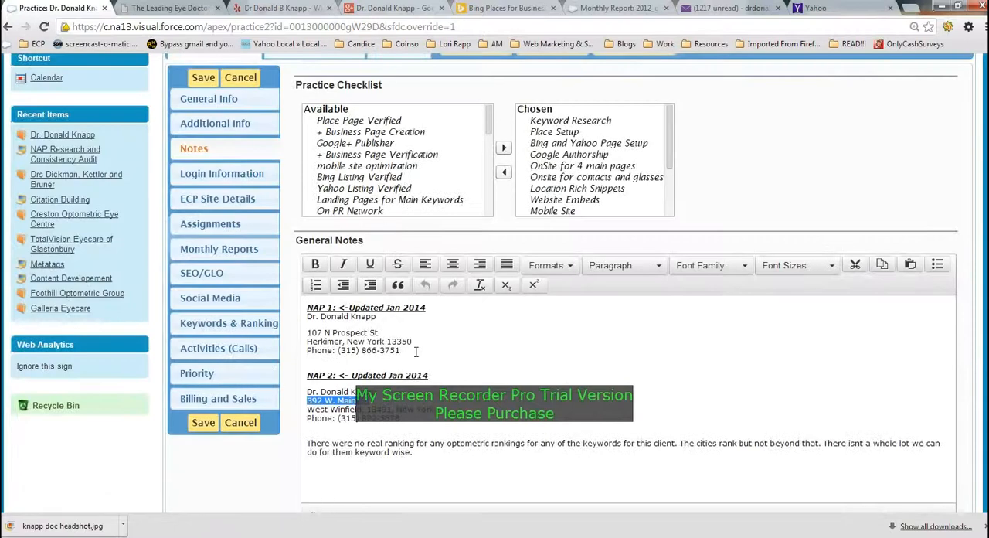
{"action": "left_click_drag", "start_coordinate": [416, 351], "coordinate": [312, 317]}
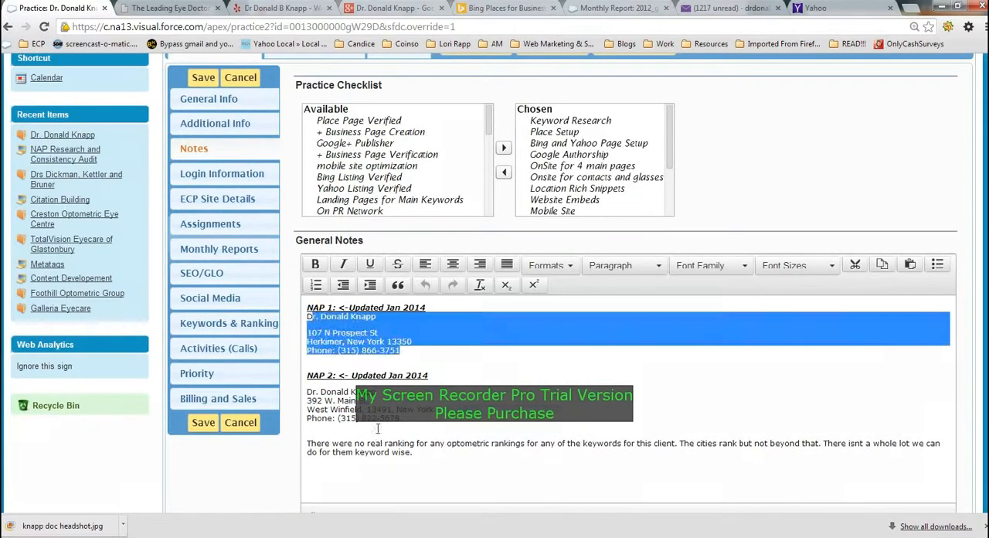
{"action": "left_click_drag", "start_coordinate": [411, 420], "coordinate": [307, 392]}
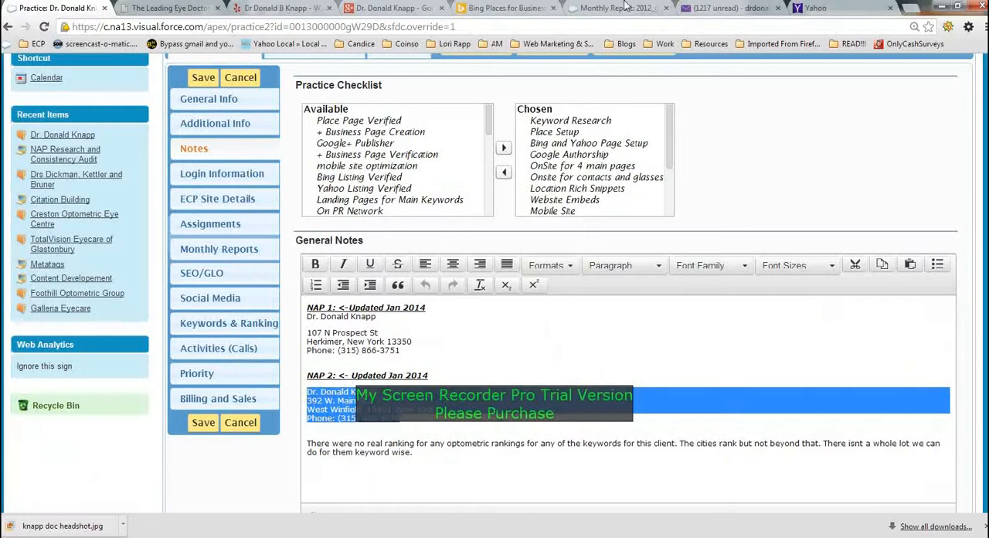
{"action": "left_click", "coordinate": [506, 8]}
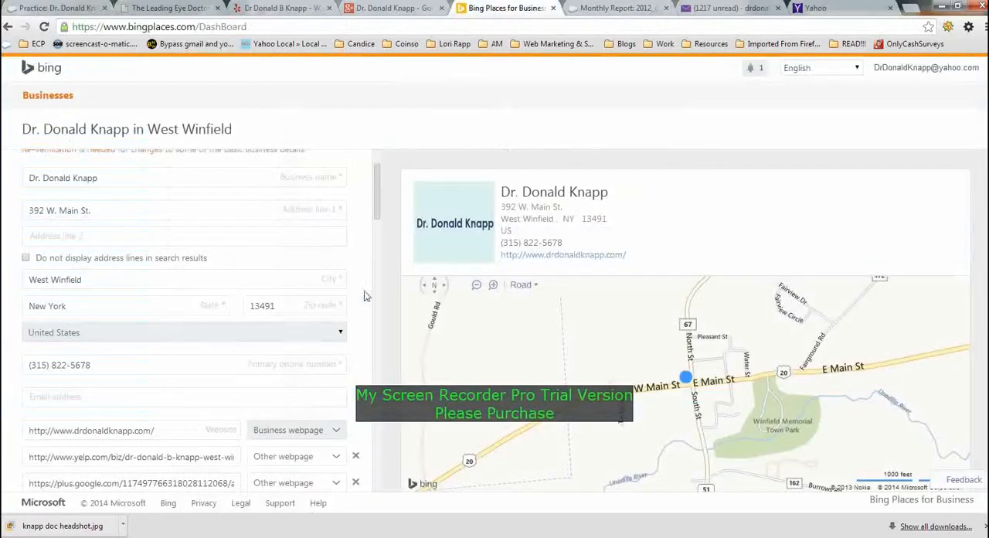
- Review the business website, Yelp and Google Plus links entered in the listing's basic business details
{"action": "left_click_drag", "start_coordinate": [377, 216], "coordinate": [377, 248]}
{"action": "left_click", "coordinate": [95, 263]}
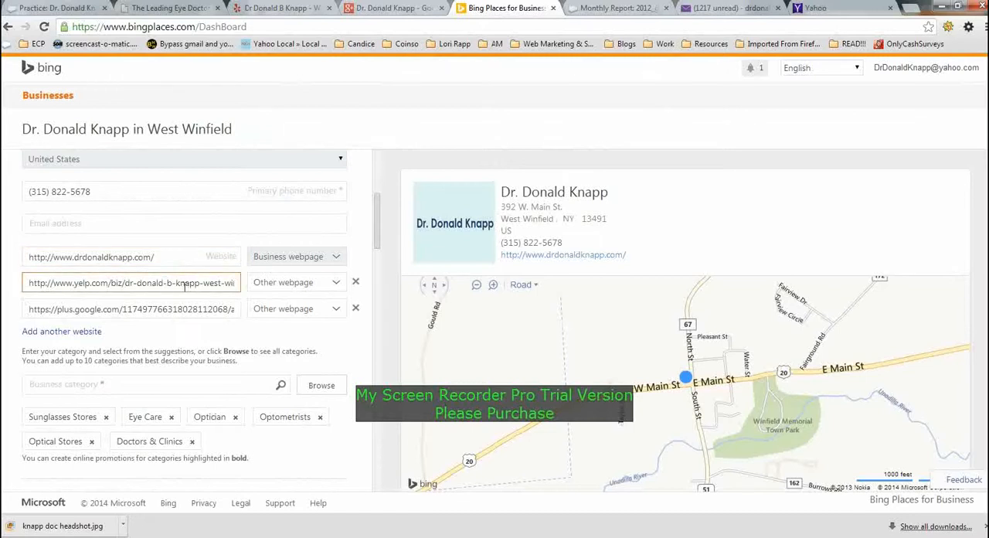
{"action": "left_click_drag", "start_coordinate": [66, 283], "coordinate": [78, 309]}
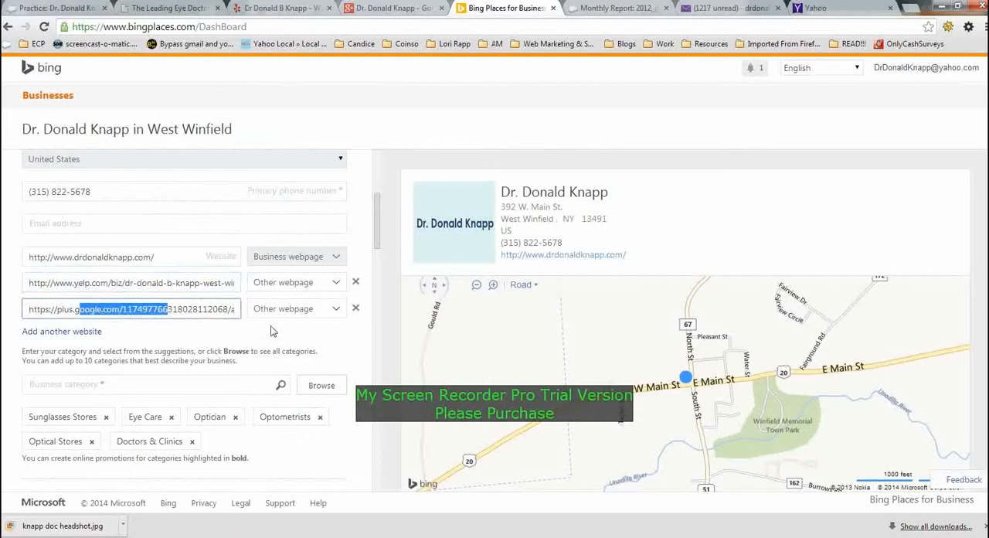
{"action": "left_click", "coordinate": [208, 340]}
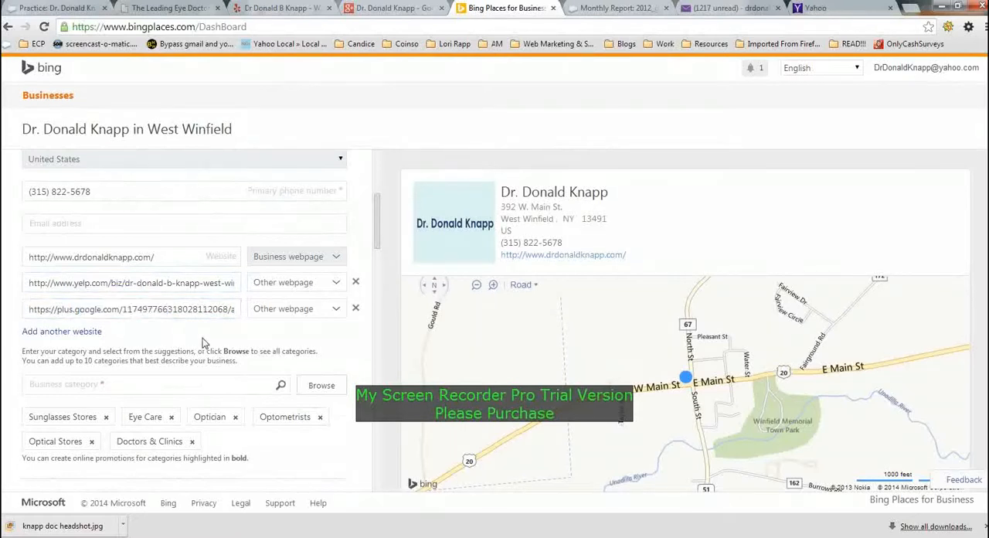
- Review the listing's business categories and the hours of operation for each weekday
{"action": "scroll", "coordinate": [205, 340], "scroll_direction": "down", "scroll_amount": 1}
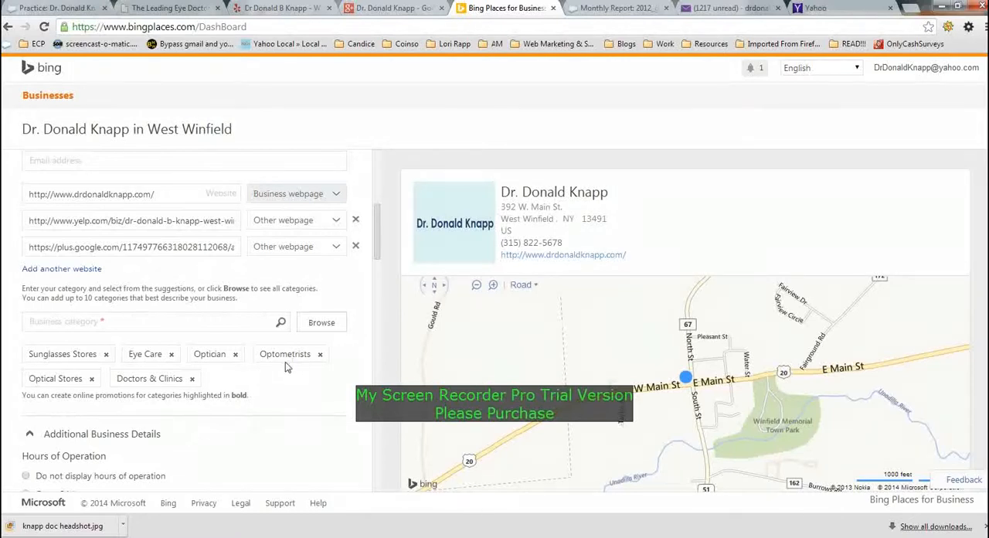
{"action": "scroll", "coordinate": [293, 355], "scroll_direction": "down", "scroll_amount": 4}
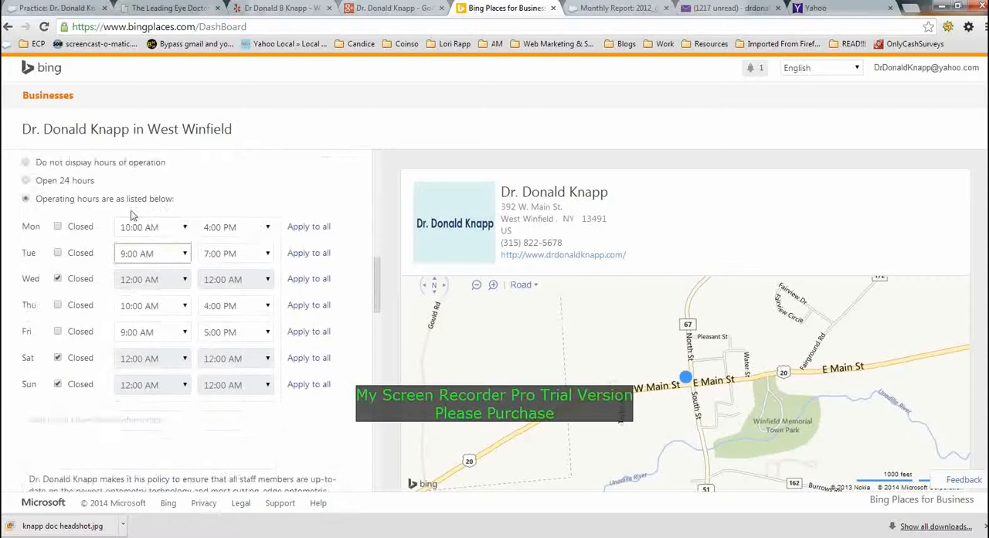
{"action": "scroll", "coordinate": [132, 217], "scroll_direction": "up", "scroll_amount": 1}
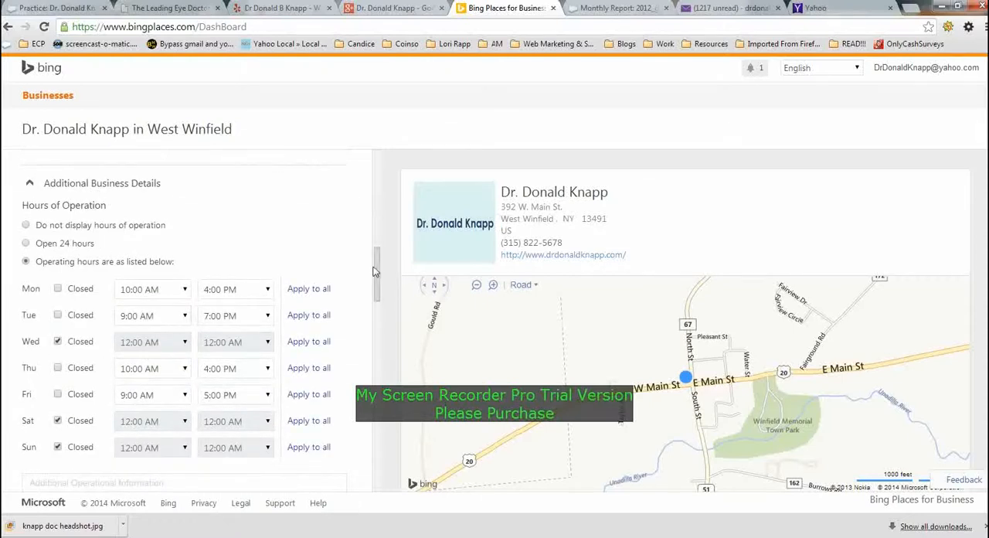
{"action": "left_click_drag", "start_coordinate": [374, 271], "coordinate": [375, 323]}
- Read through the business description and collapse the Additional Business Details section
{"action": "left_click_drag", "start_coordinate": [122, 259], "coordinate": [12, 219]}
{"action": "left_click", "coordinate": [26, 232]}
{"action": "scroll", "coordinate": [28, 235], "scroll_direction": "up", "scroll_amount": 1}
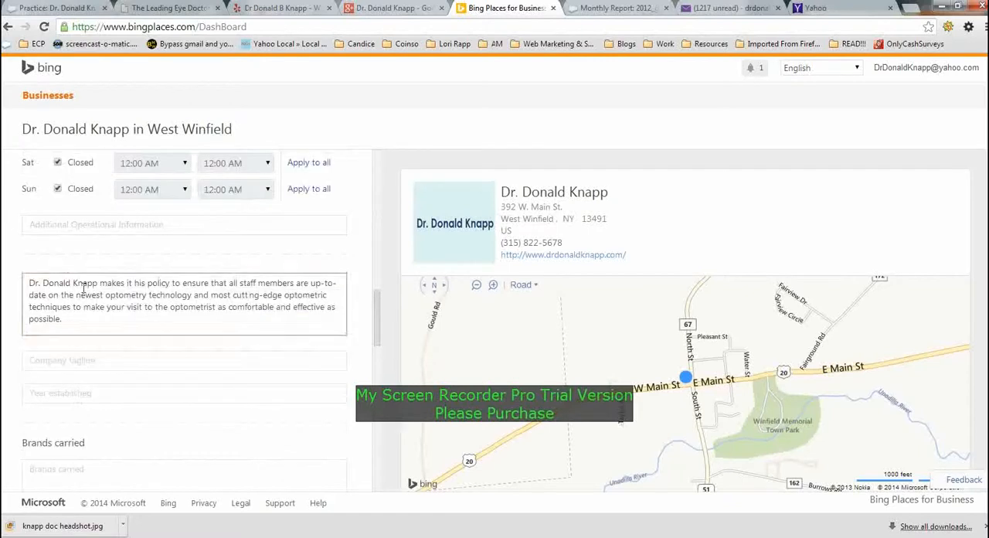
{"action": "scroll", "coordinate": [78, 286], "scroll_direction": "up", "scroll_amount": 3}
{"action": "left_click", "coordinate": [49, 173]}
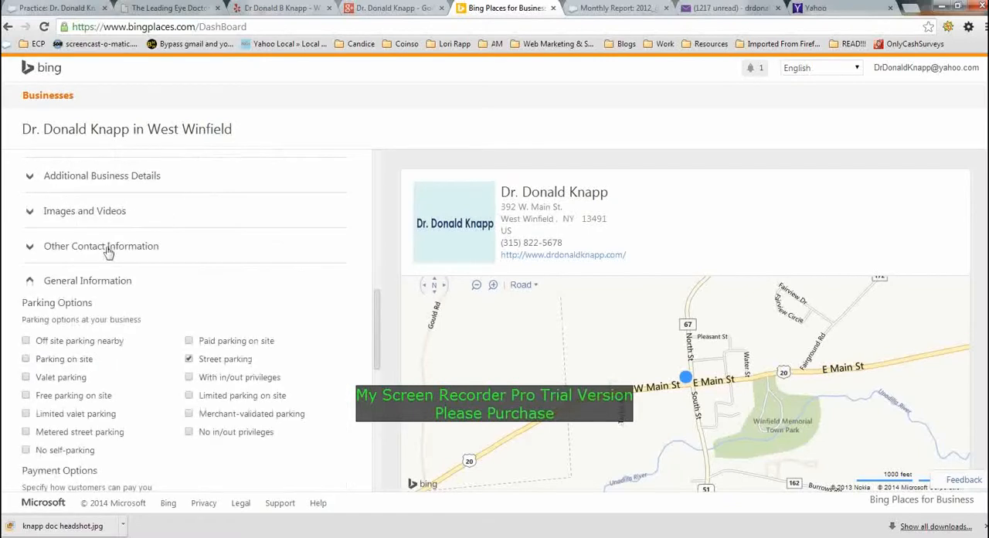
- Expand the Images and Videos section and check the uploaded company logo against the header logo on the practice website
{"action": "left_click", "coordinate": [82, 217]}
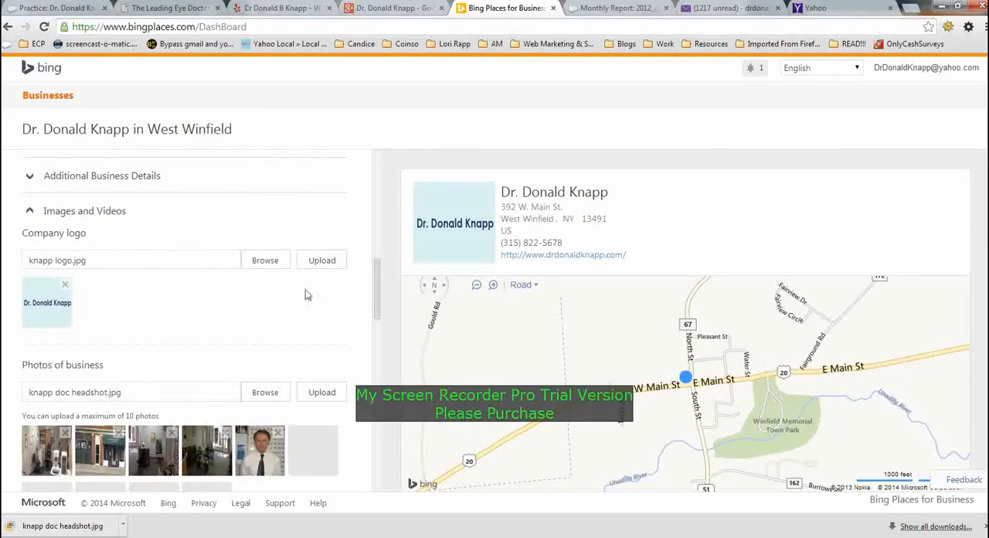
{"action": "left_click", "coordinate": [176, 8]}
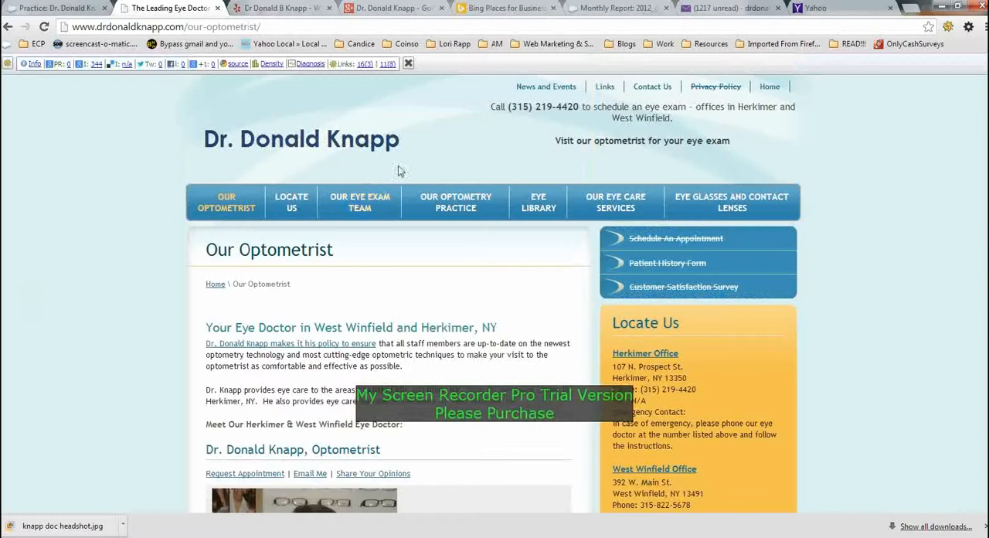
{"action": "right_click", "coordinate": [283, 140]}
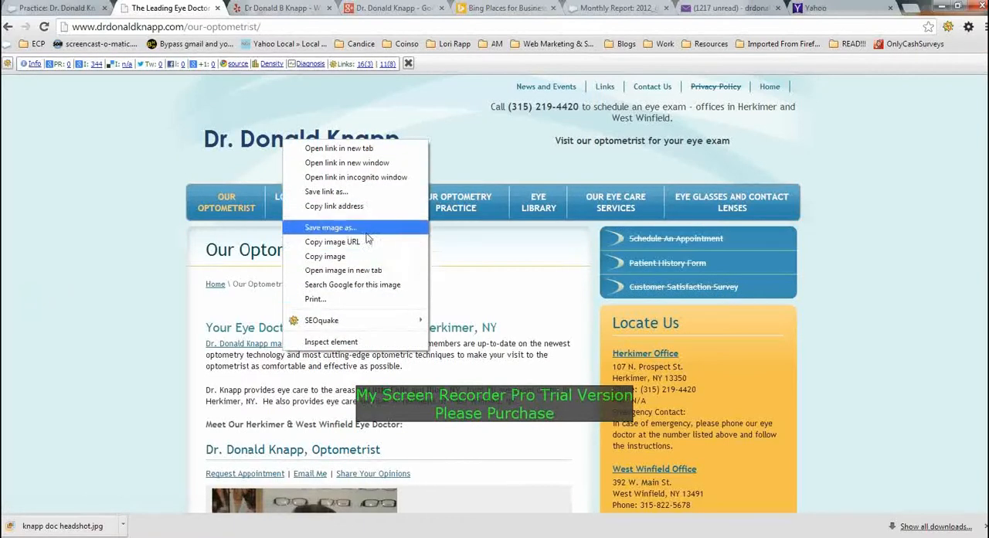
{"action": "left_click", "coordinate": [127, 336]}
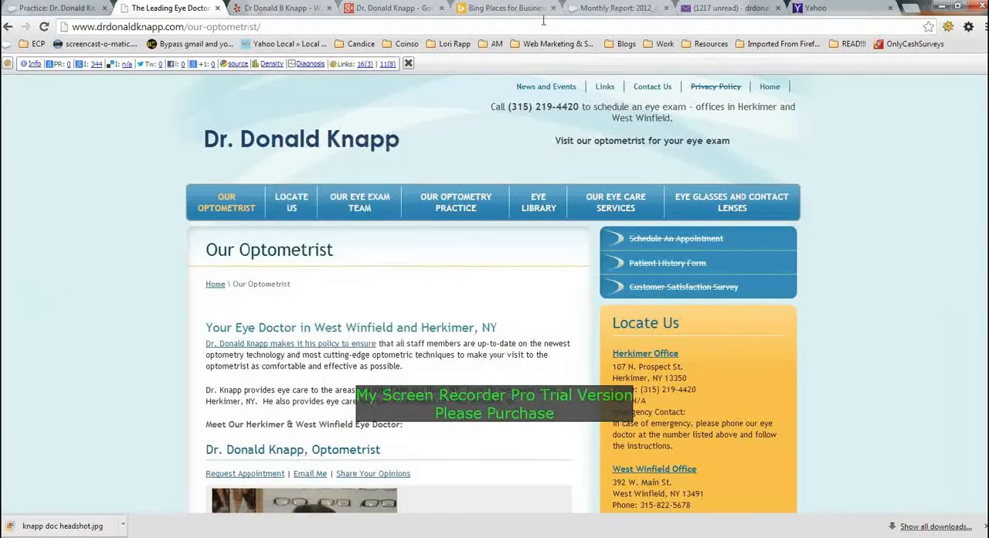
{"action": "left_click", "coordinate": [516, 11]}
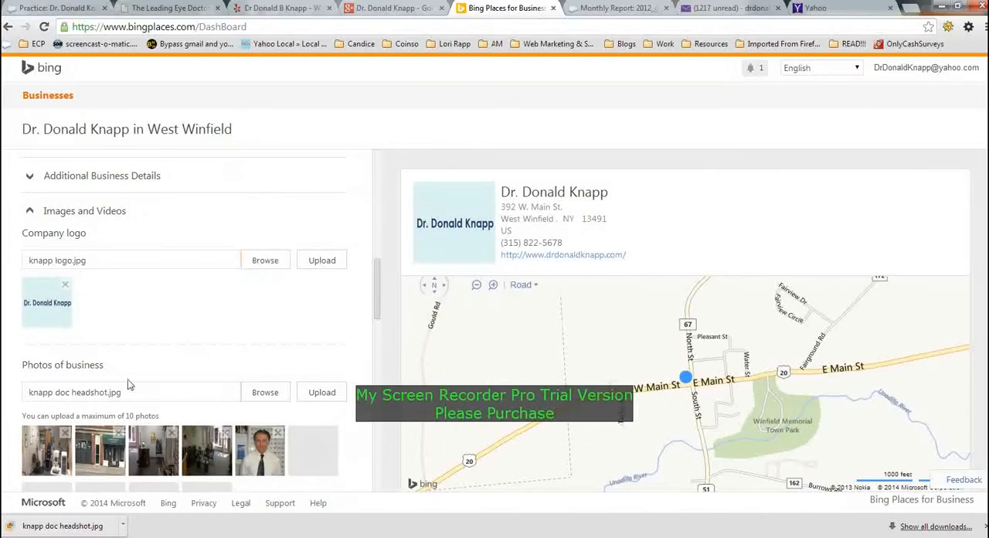
- Check the uploaded business photos and try to save the optometrist's portrait from the practice website's Our Optometrist page
{"action": "scroll", "coordinate": [221, 329], "scroll_direction": "down", "scroll_amount": 2}
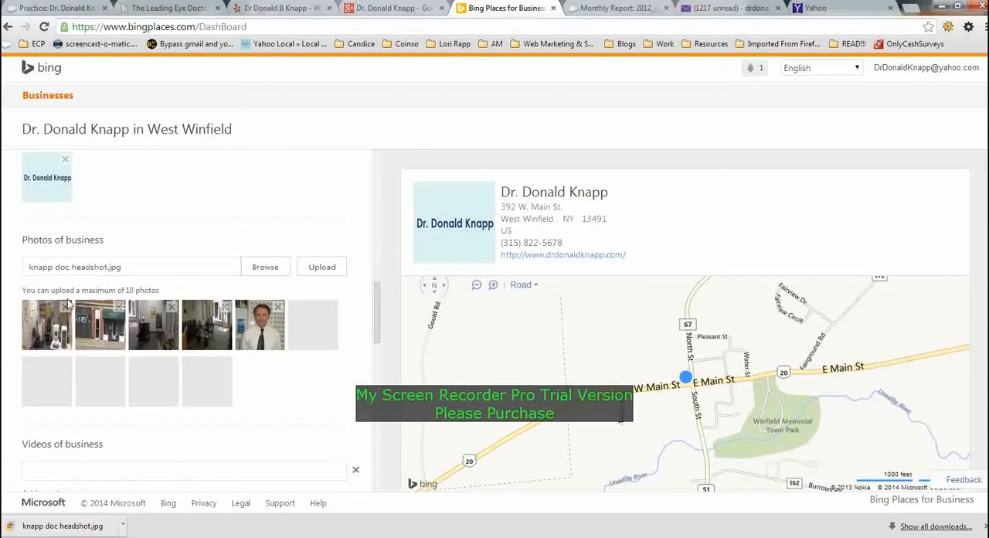
{"action": "key", "text": "ctrl+2"}
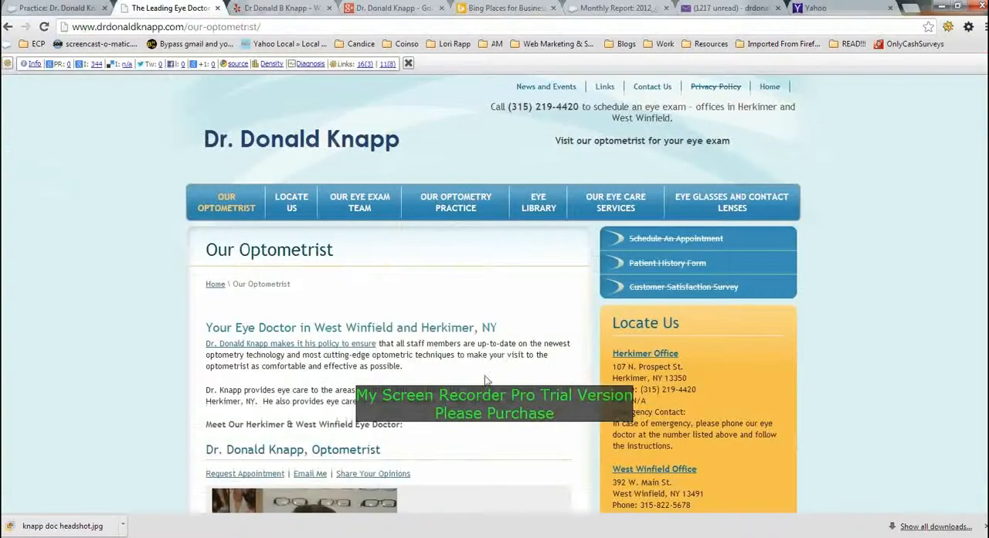
{"action": "scroll", "coordinate": [486, 380], "scroll_direction": "down", "scroll_amount": 3}
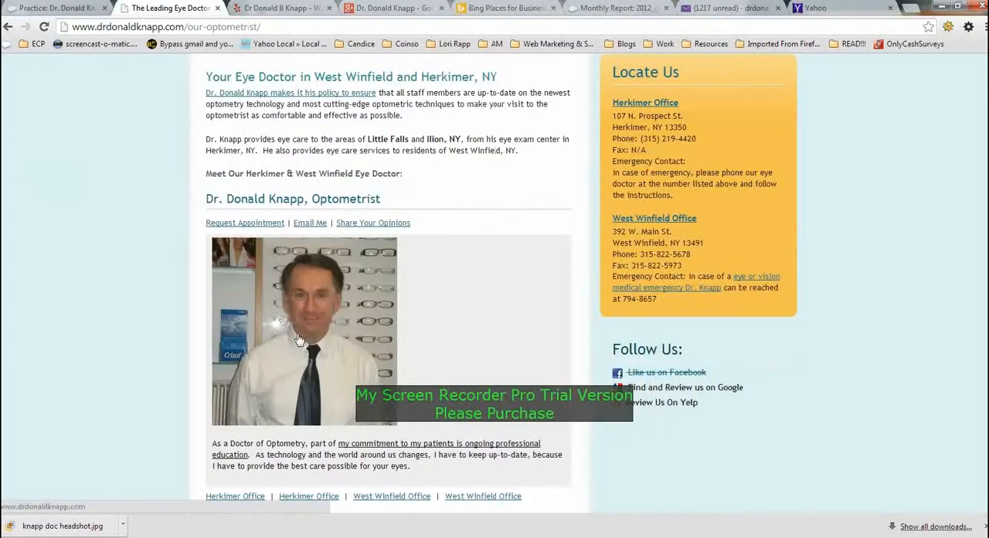
{"action": "right_click", "coordinate": [297, 334]}
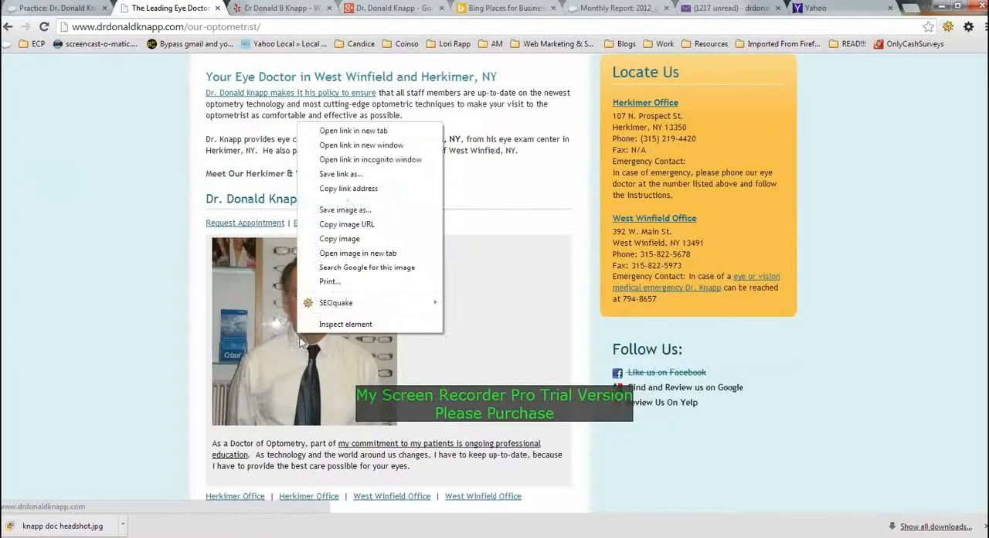
{"action": "left_click", "coordinate": [351, 210]}
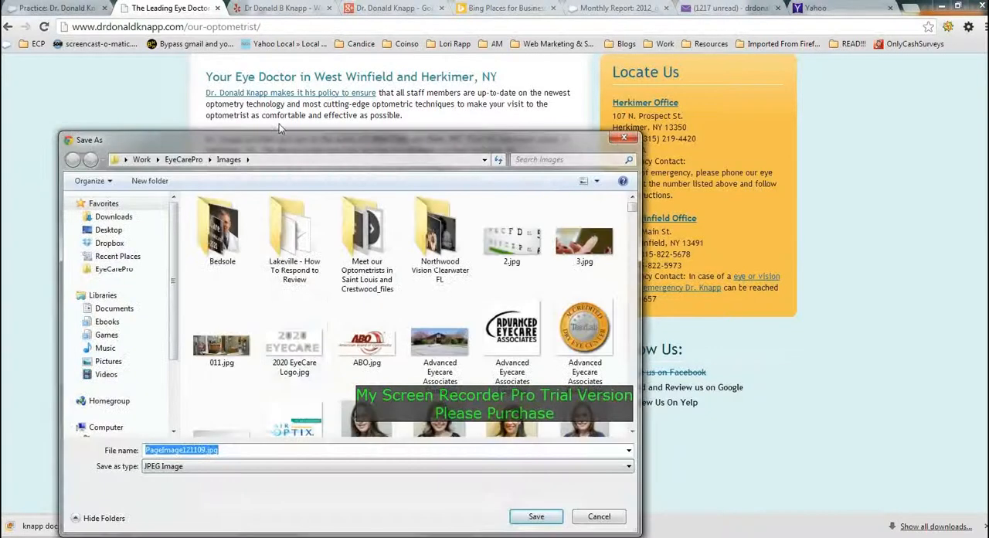
{"action": "left_click", "coordinate": [536, 517]}
{"action": "left_click", "coordinate": [504, 8]}
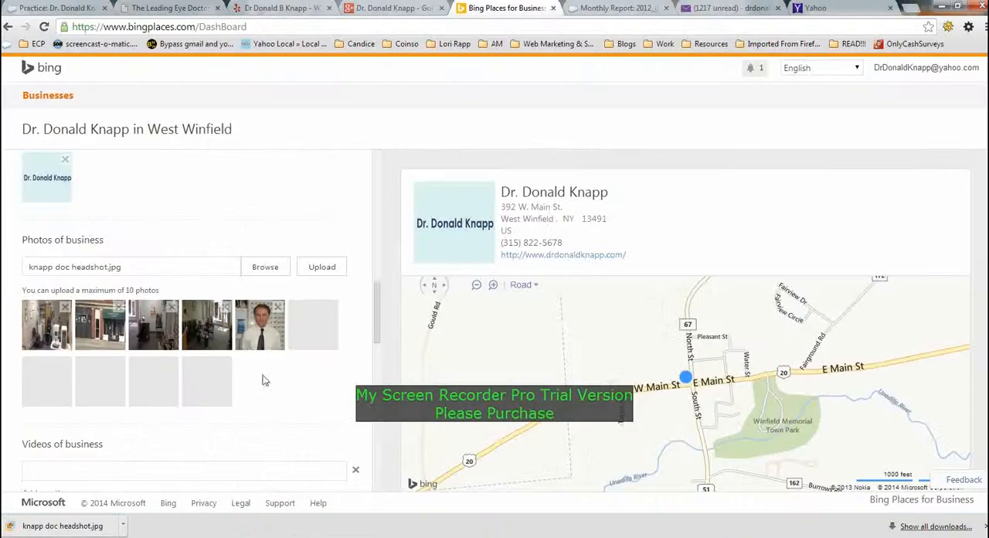
- Collapse the Images and Videos section and tick free parking on site and limited parking on site among the parking options
{"action": "scroll", "coordinate": [131, 185], "scroll_direction": "up", "scroll_amount": 2}
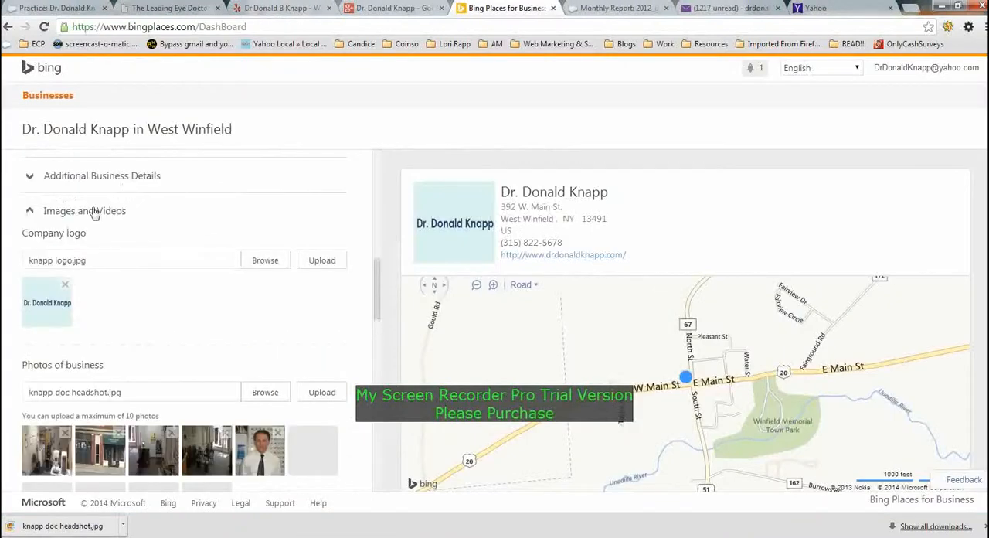
{"action": "left_click", "coordinate": [94, 212]}
{"action": "scroll", "coordinate": [95, 214], "scroll_direction": "down", "scroll_amount": 2}
{"action": "scroll", "coordinate": [95, 216], "scroll_direction": "up", "scroll_amount": 1}
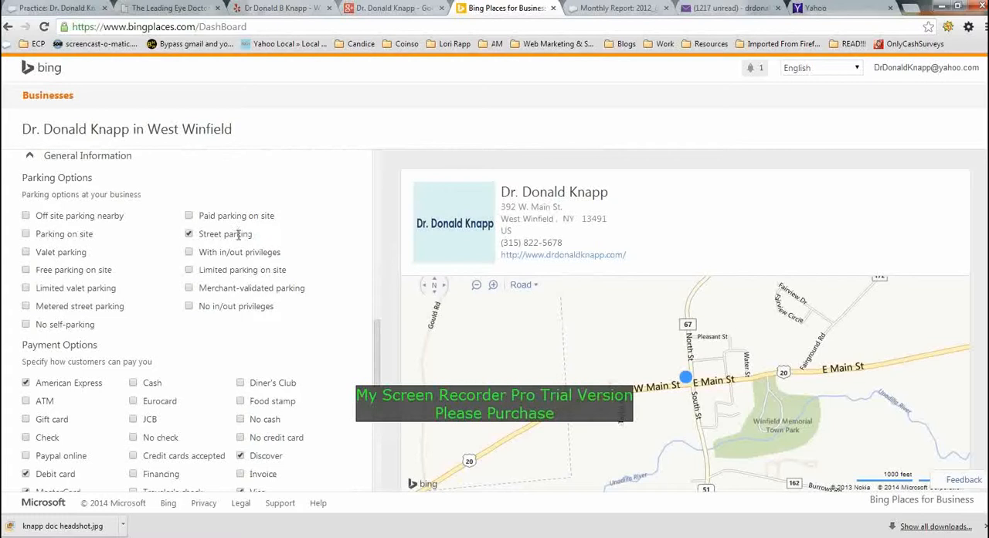
{"action": "left_click_drag", "start_coordinate": [252, 233], "coordinate": [227, 237]}
{"action": "left_click", "coordinate": [201, 182]}
{"action": "left_click", "coordinate": [25, 270]}
{"action": "left_click", "coordinate": [189, 270]}
- Mark credit cards as accepted in the payment options and check the remaining General Information fields through to the form's end
{"action": "scroll", "coordinate": [253, 235], "scroll_direction": "down", "scroll_amount": 3}
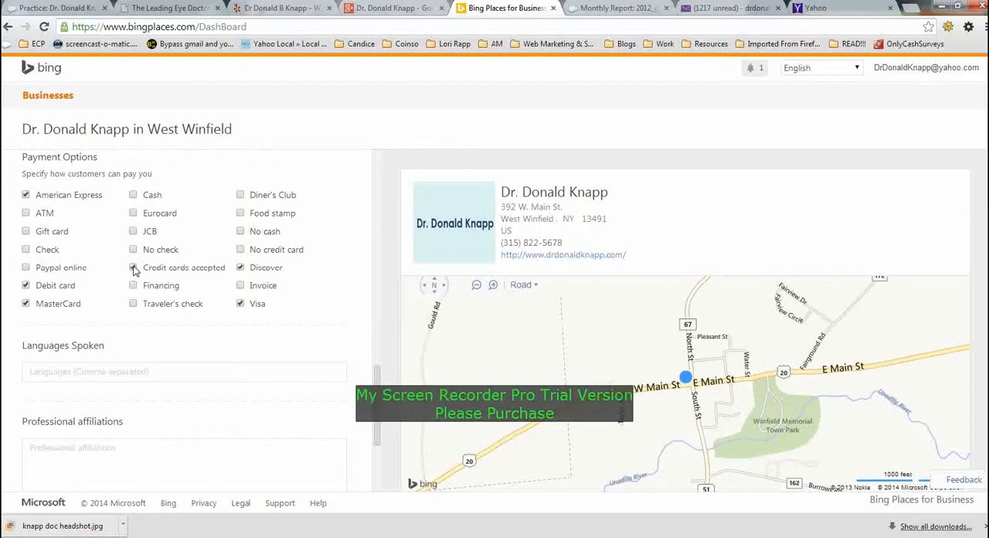
{"action": "scroll", "coordinate": [134, 270], "scroll_direction": "down", "scroll_amount": 1}
{"action": "scroll", "coordinate": [133, 270], "scroll_direction": "down", "scroll_amount": 2}
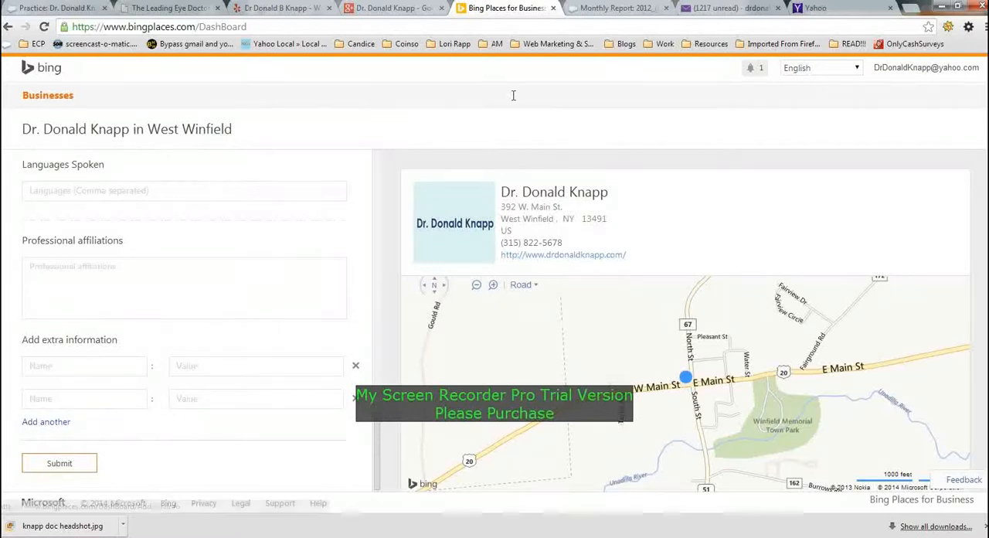
- Open the 2012_glo_templates monthly report in Salesforce and examine the Additional Data list in its Listing Completion section
{"action": "left_click", "coordinate": [622, 8]}
{"action": "left_click", "coordinate": [244, 27]}
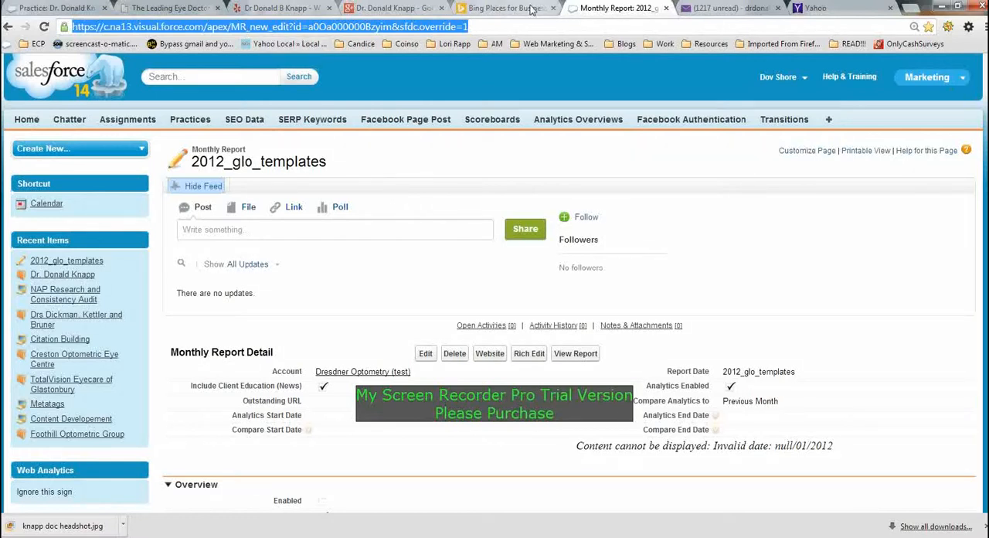
{"action": "scroll", "coordinate": [717, 256], "scroll_direction": "down", "scroll_amount": 15}
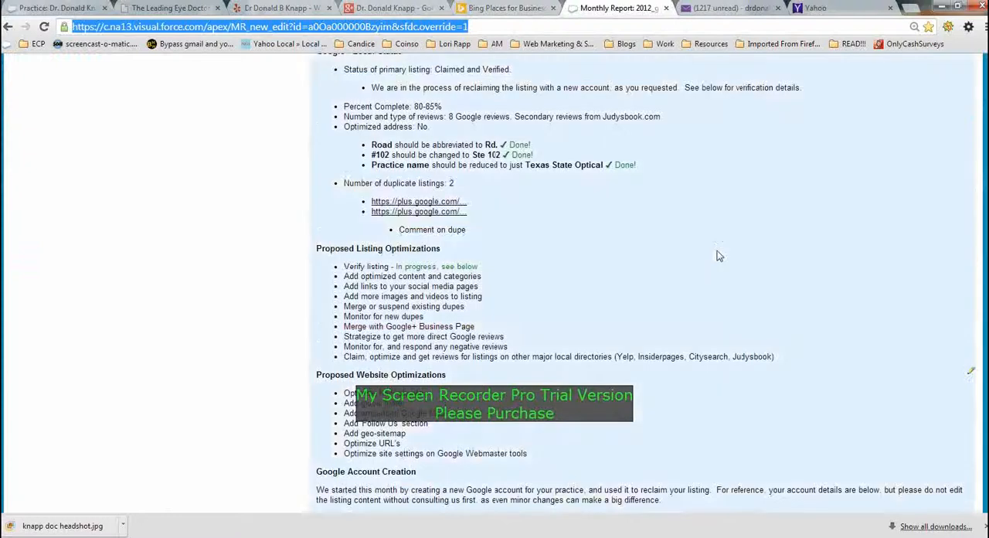
{"action": "scroll", "coordinate": [717, 256], "scroll_direction": "down", "scroll_amount": 5}
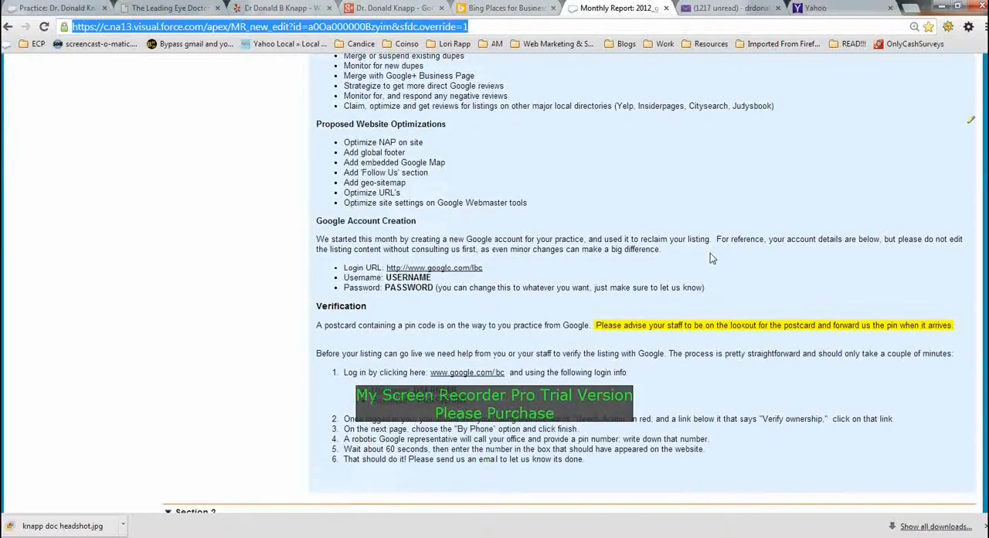
{"action": "scroll", "coordinate": [704, 260], "scroll_direction": "down", "scroll_amount": 12}
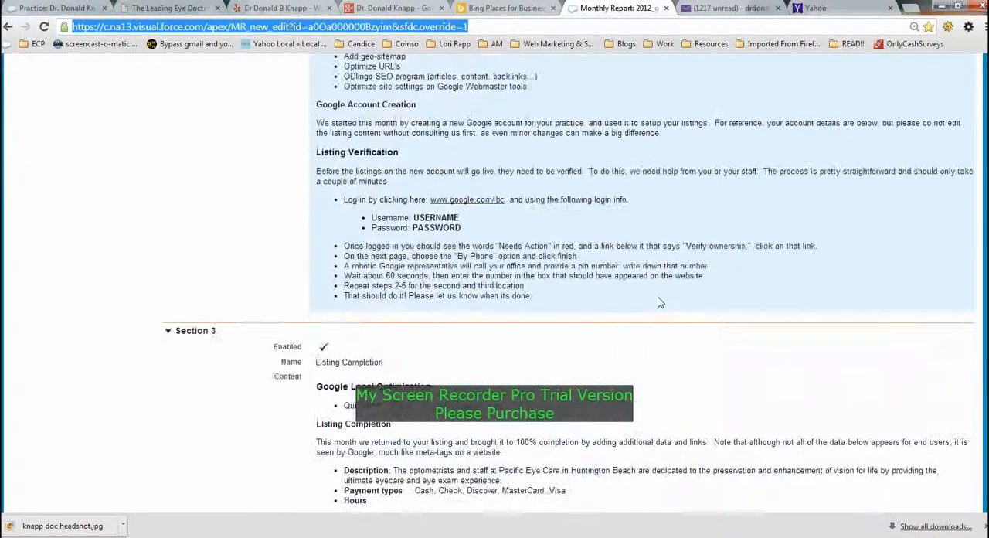
{"action": "scroll", "coordinate": [659, 302], "scroll_direction": "down", "scroll_amount": 8}
{"action": "scroll", "coordinate": [657, 302], "scroll_direction": "up", "scroll_amount": 3}
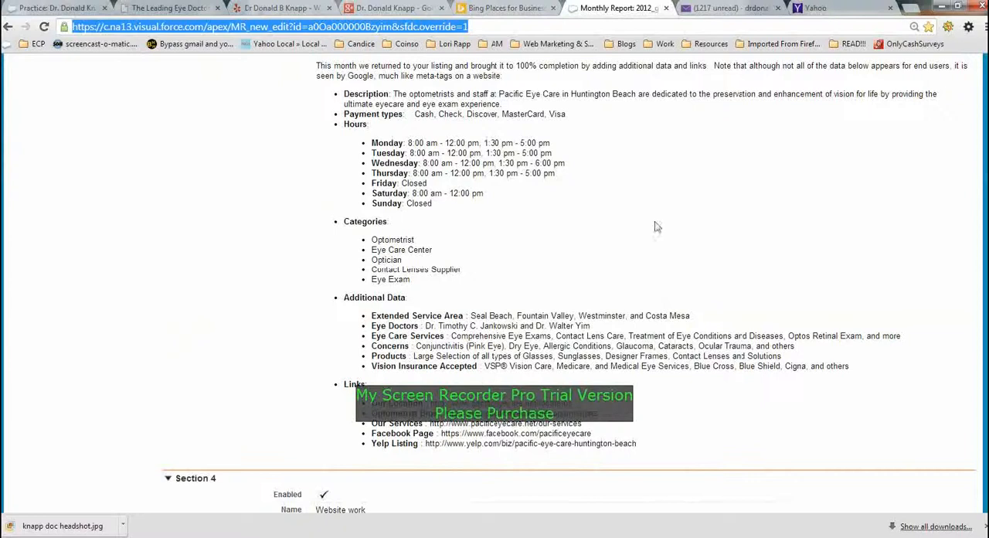
{"action": "scroll", "coordinate": [655, 227], "scroll_direction": "up", "scroll_amount": 3}
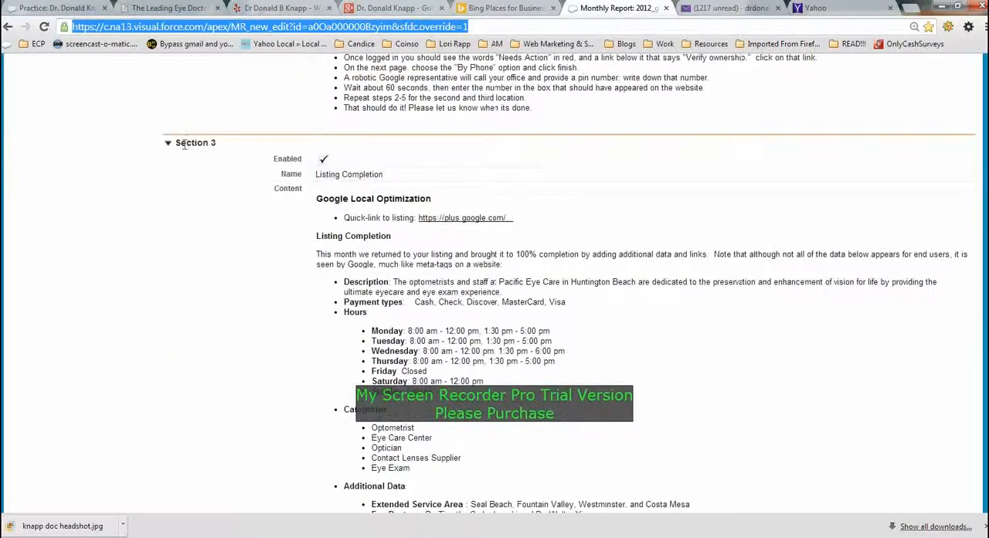
{"action": "scroll", "coordinate": [387, 302], "scroll_direction": "down", "scroll_amount": 3}
{"action": "left_click_drag", "start_coordinate": [353, 292], "coordinate": [395, 295]}
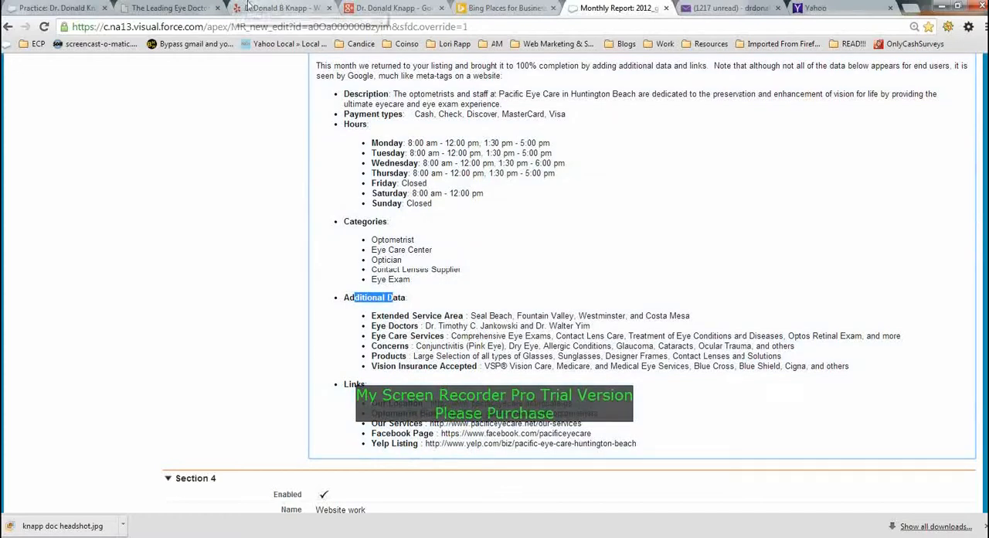
- Switch to the Bing Places form and add blank extra information rows until there are nine name and value pairs
{"action": "left_click", "coordinate": [506, 8]}
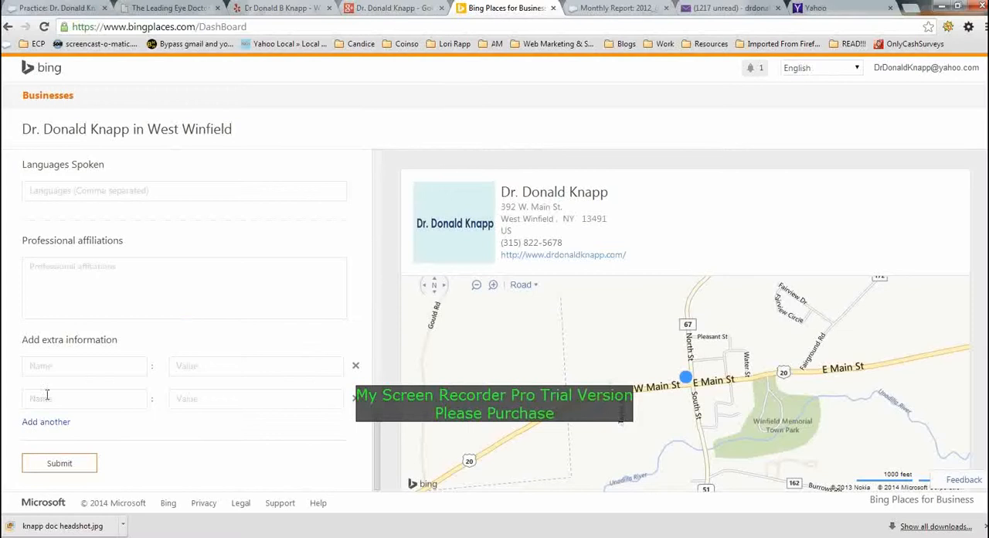
{"action": "left_click", "coordinate": [48, 424]}
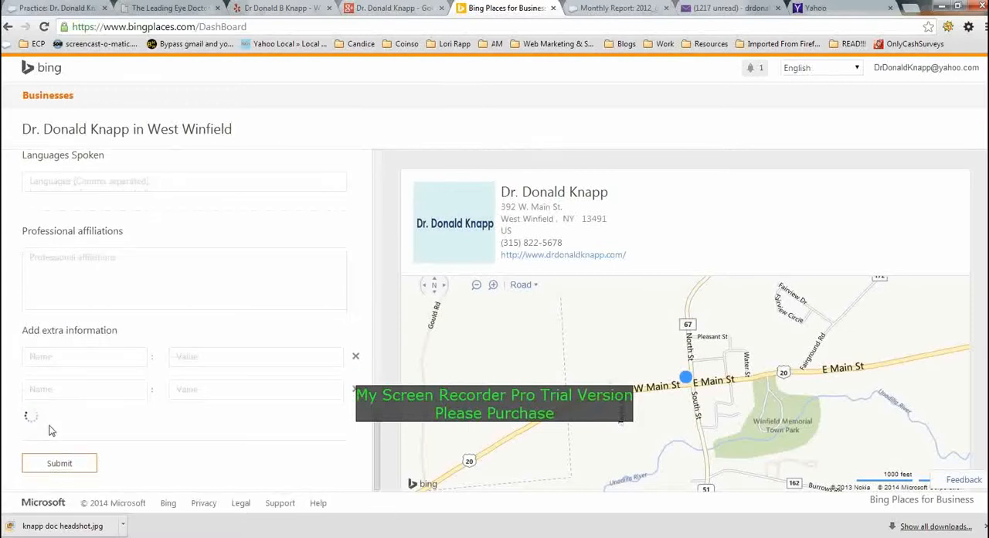
{"action": "left_click", "coordinate": [51, 445]}
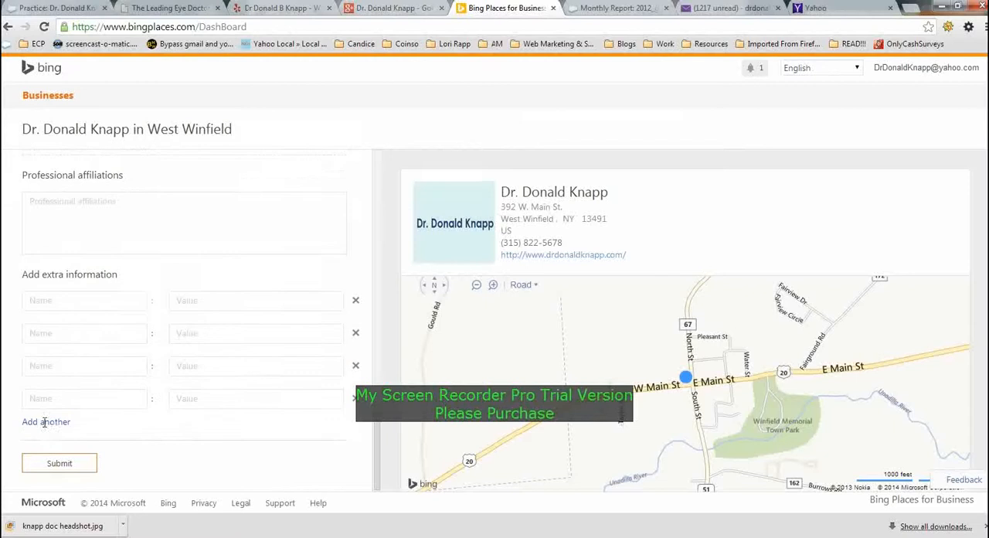
{"action": "left_click", "coordinate": [45, 424]}
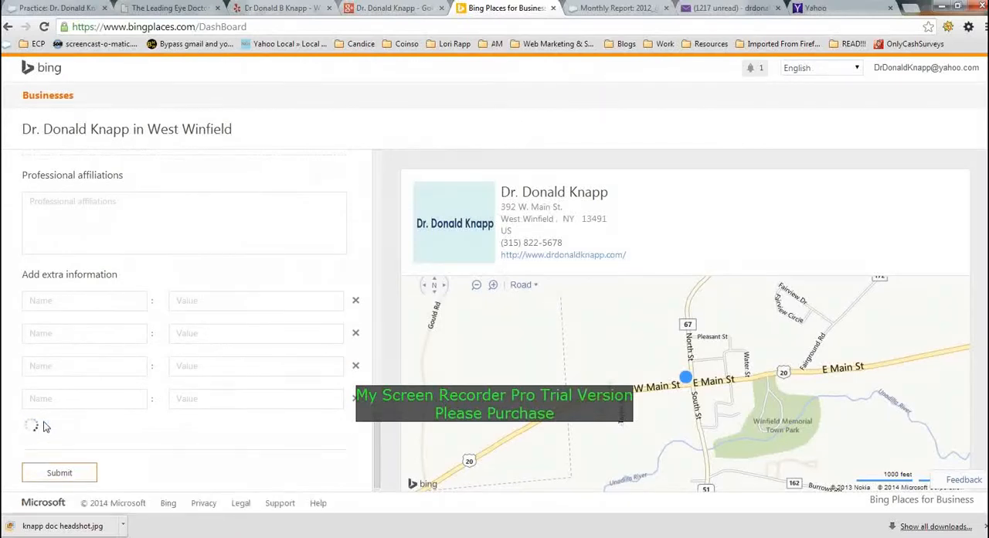
{"action": "left_click", "coordinate": [45, 425]}
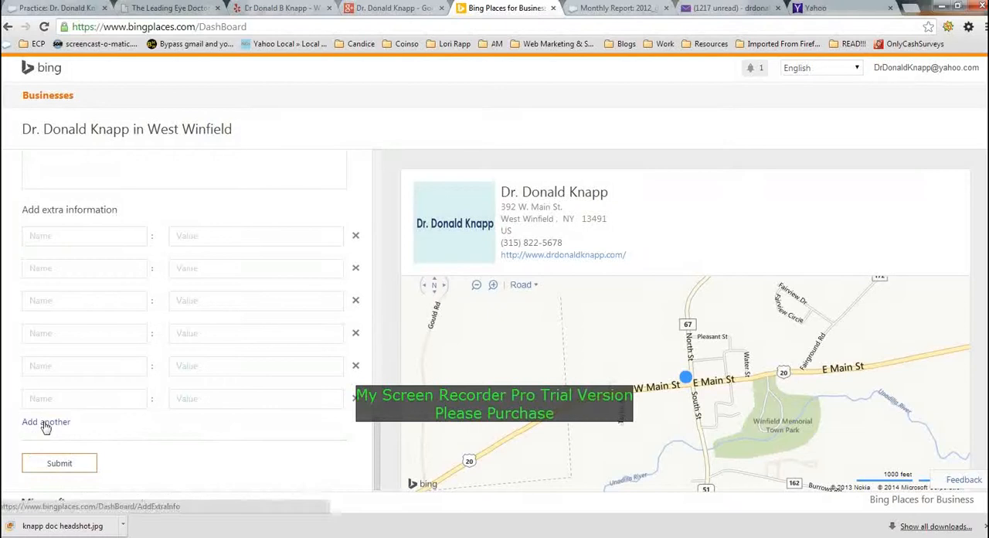
{"action": "left_click", "coordinate": [45, 427]}
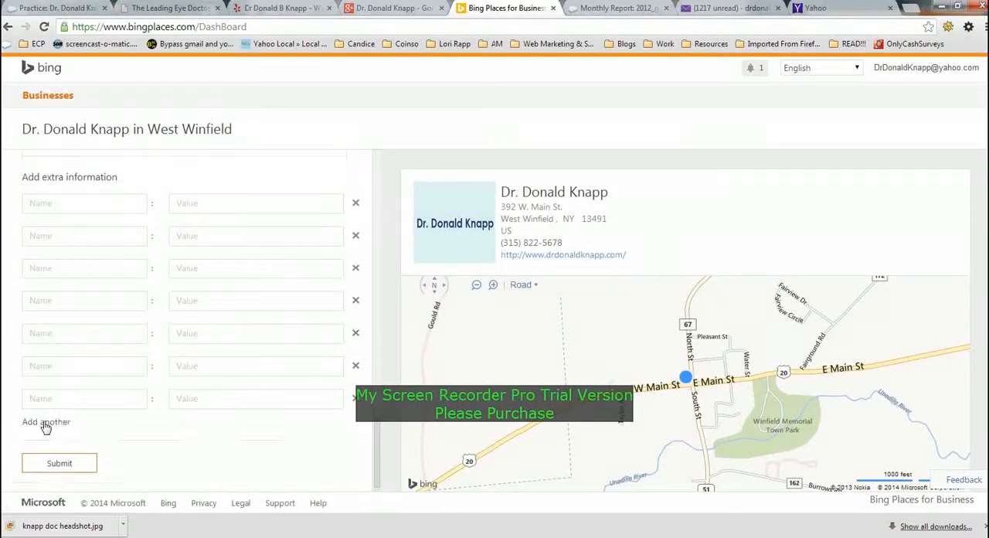
{"action": "left_click", "coordinate": [45, 426]}
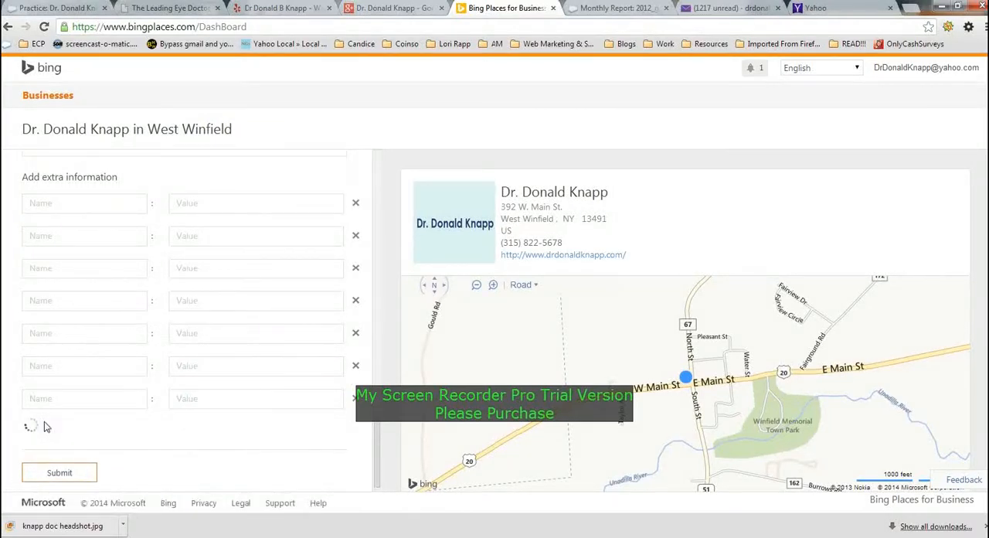
{"action": "left_click", "coordinate": [45, 425]}
- Copy the label "Extended Service Area" from the monthly report's Additional Data into the first extra information name on Bing Places
{"action": "left_click", "coordinate": [638, 6]}
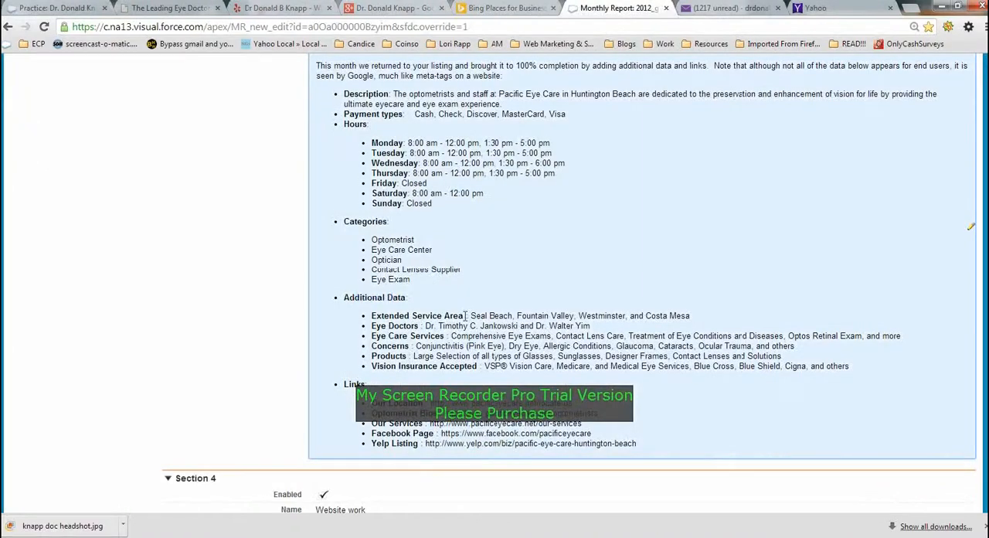
{"action": "left_click_drag", "start_coordinate": [465, 315], "coordinate": [374, 319]}
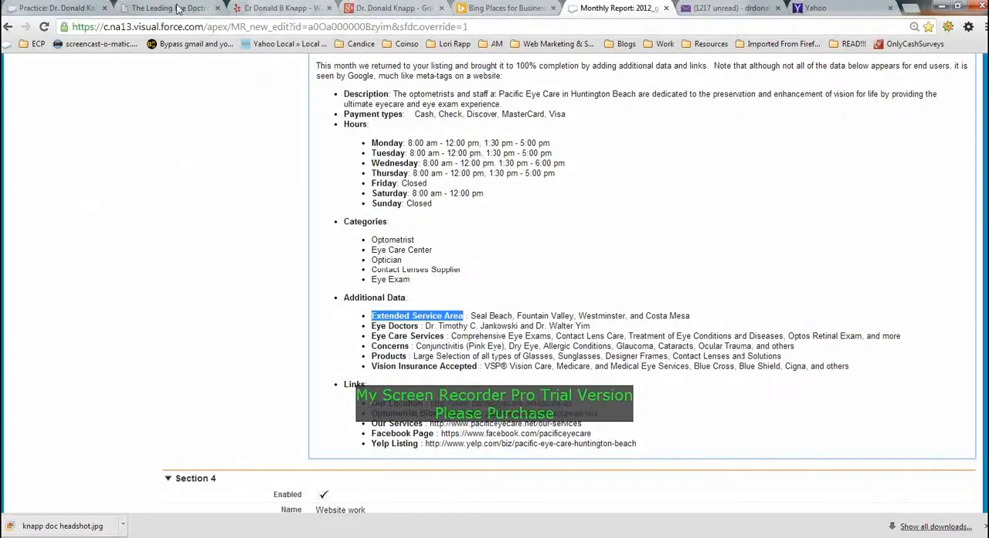
{"action": "left_click", "coordinate": [170, 7]}
{"action": "left_click", "coordinate": [506, 8]}
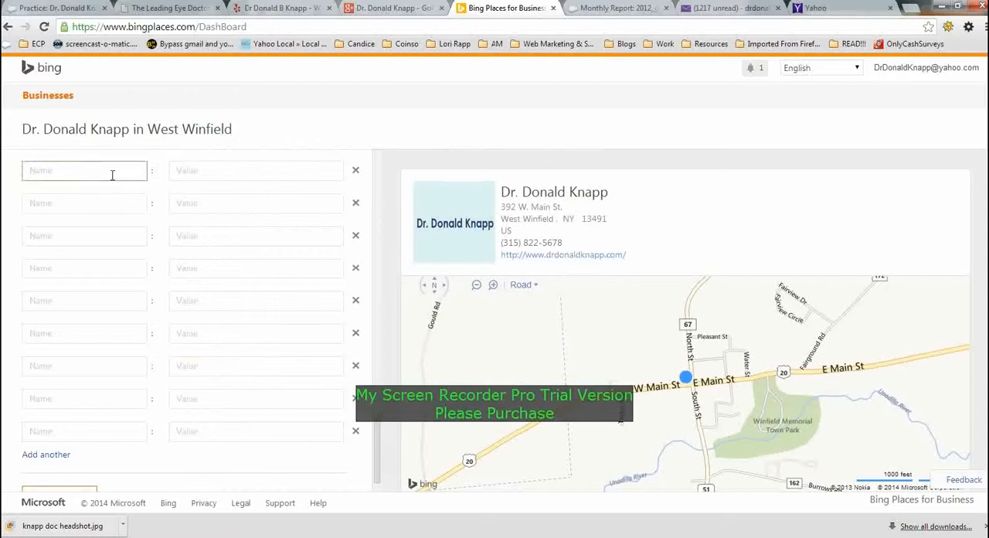
{"action": "scroll", "coordinate": [119, 193], "scroll_direction": "up", "scroll_amount": 2}
{"action": "left_click", "coordinate": [80, 298]}
{"action": "type", "text": "Extended Service Area"}
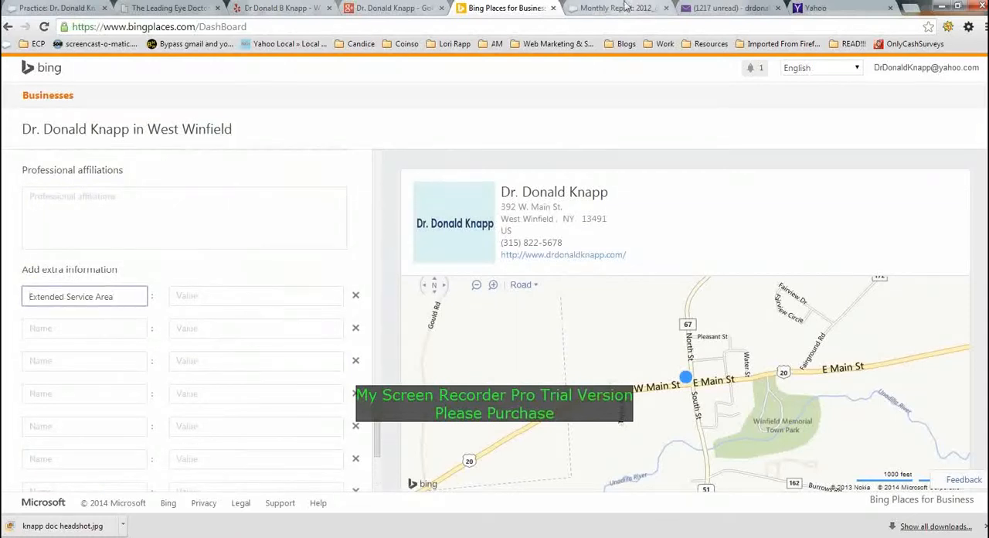
- Copy the label "Eye Doctors" from the monthly report into the second extra information name, keeping it only once
{"action": "left_click", "coordinate": [623, 7]}
{"action": "left_click_drag", "start_coordinate": [421, 325], "coordinate": [371, 325]}
{"action": "key", "text": "ctrl+c"}
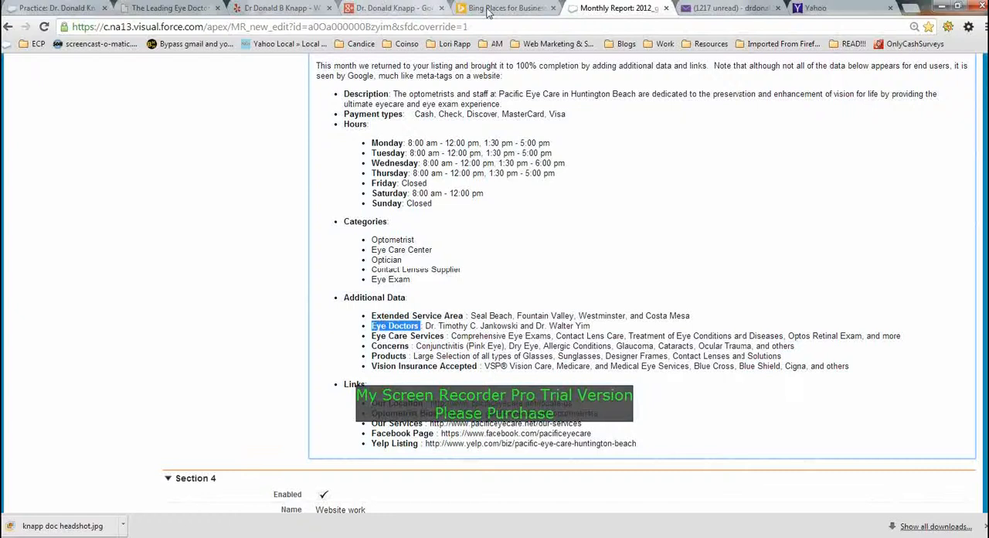
{"action": "left_click", "coordinate": [503, 8]}
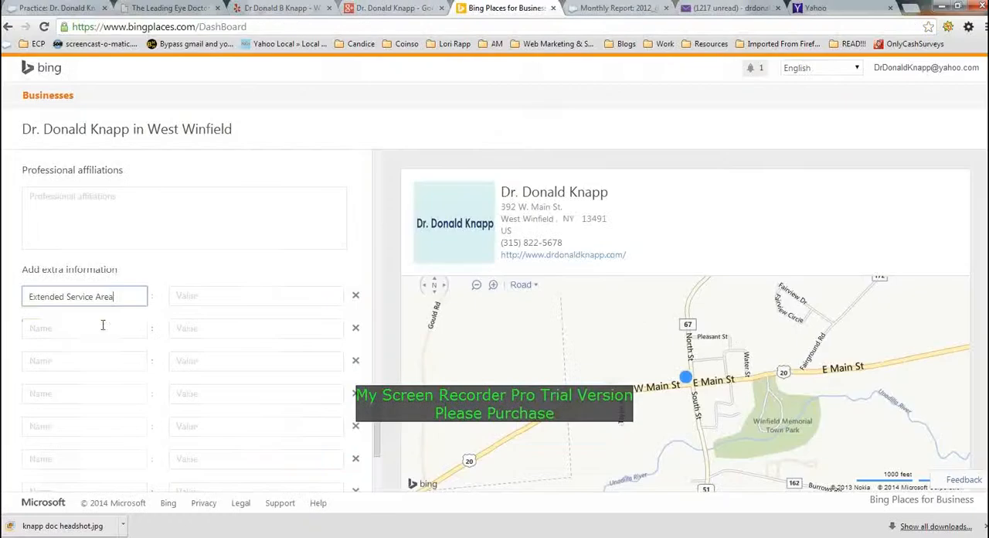
{"action": "left_click", "coordinate": [100, 328]}
{"action": "key", "text": "ctrl+v"}
{"action": "key", "text": "ctrl+v"}
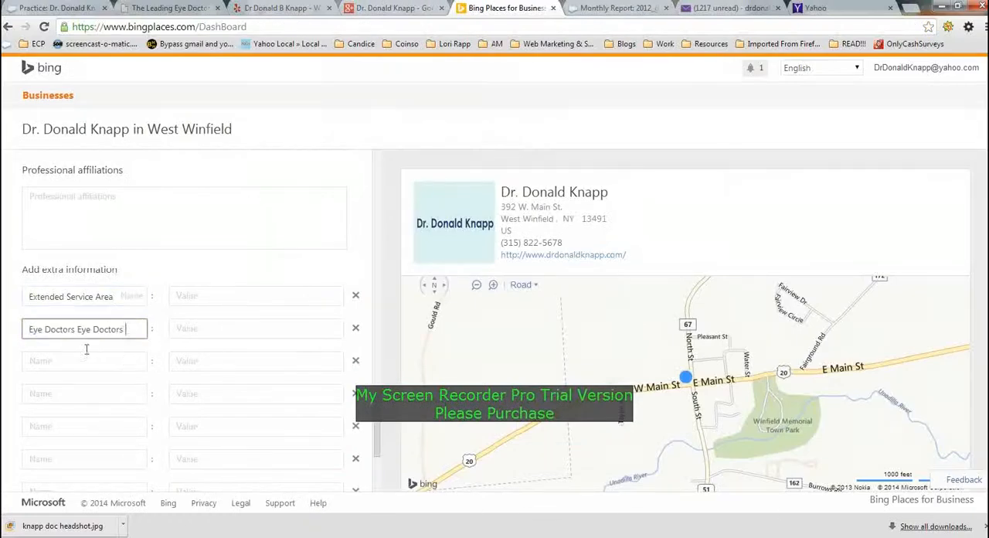
{"action": "key", "text": "ctrl+z"}
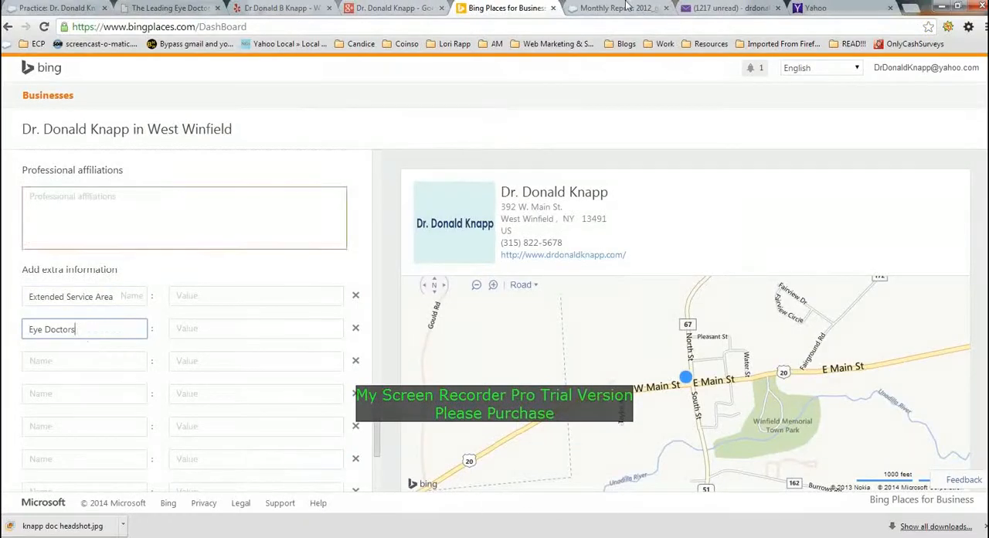
- Copy the label "Eye Care Services" from the monthly report into the third extra information name on Bing Places
{"action": "left_click", "coordinate": [615, 7]}
{"action": "left_click_drag", "start_coordinate": [445, 336], "coordinate": [371, 337]}
{"action": "key", "text": "ctrl+c"}
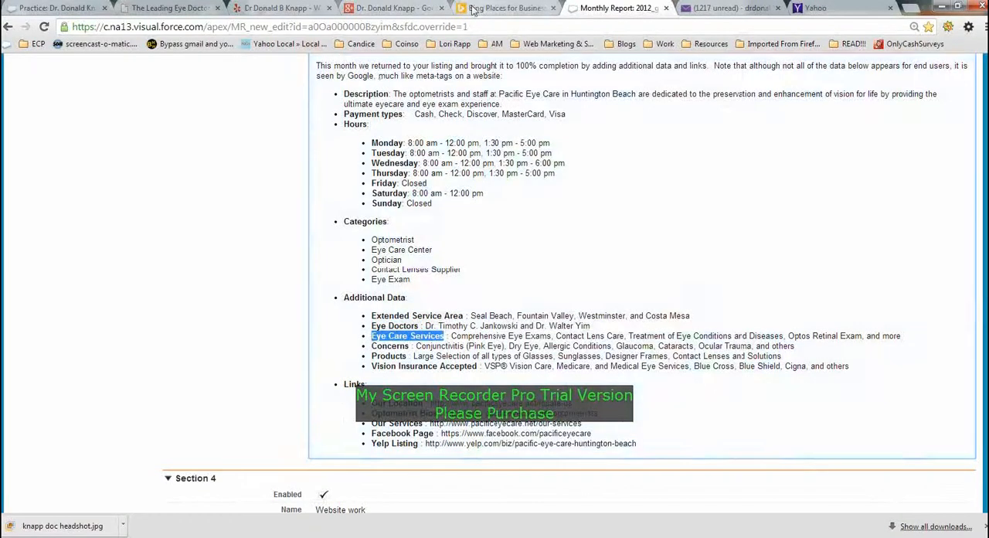
{"action": "key", "text": "ctrl+shift+Tab"}
{"action": "left_click", "coordinate": [123, 361]}
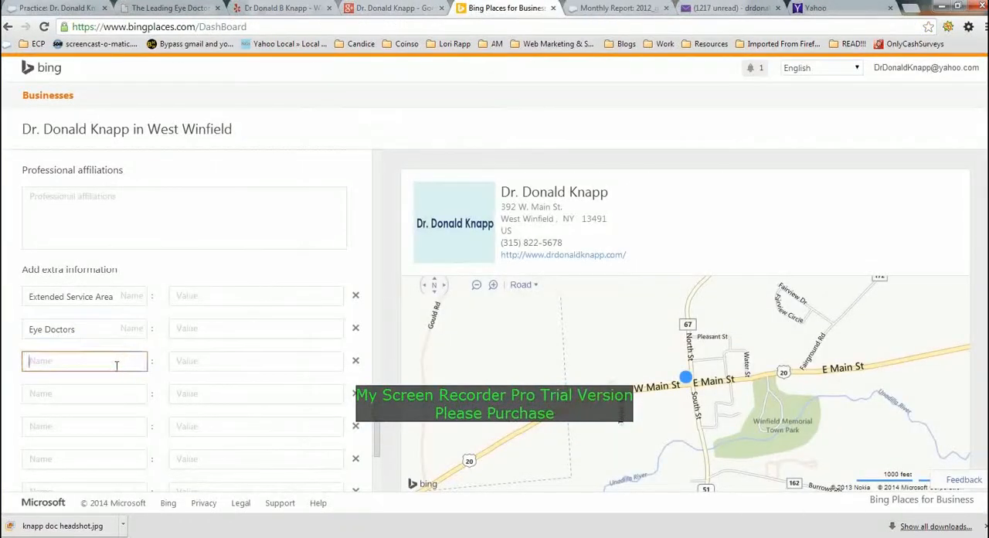
{"action": "key", "text": "ctrl+v"}
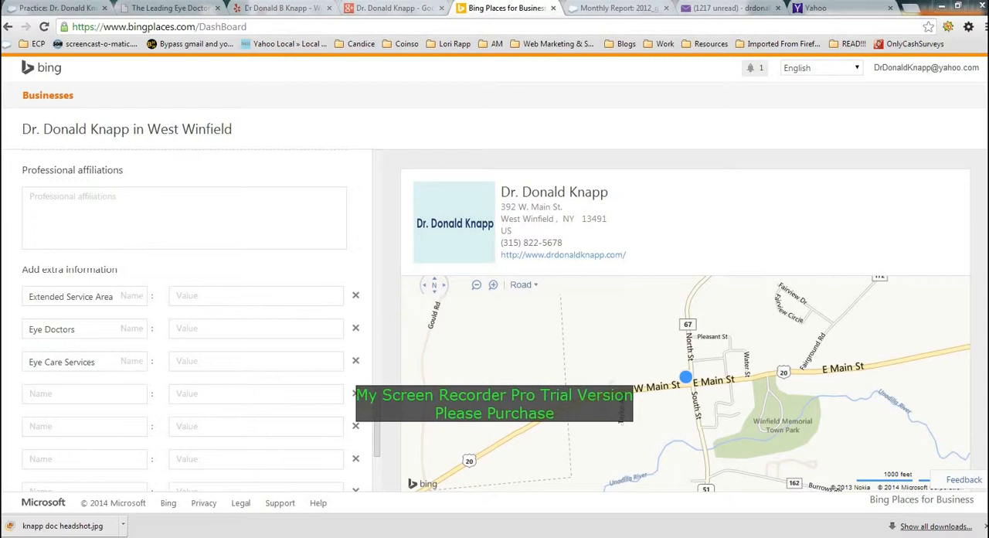
- Copy "West Winfield and Herkimer, NY" from the practice website's Our Optometrist page into the Extended Service Area value
{"action": "scroll", "coordinate": [193, 317], "scroll_direction": "down", "scroll_amount": 3}
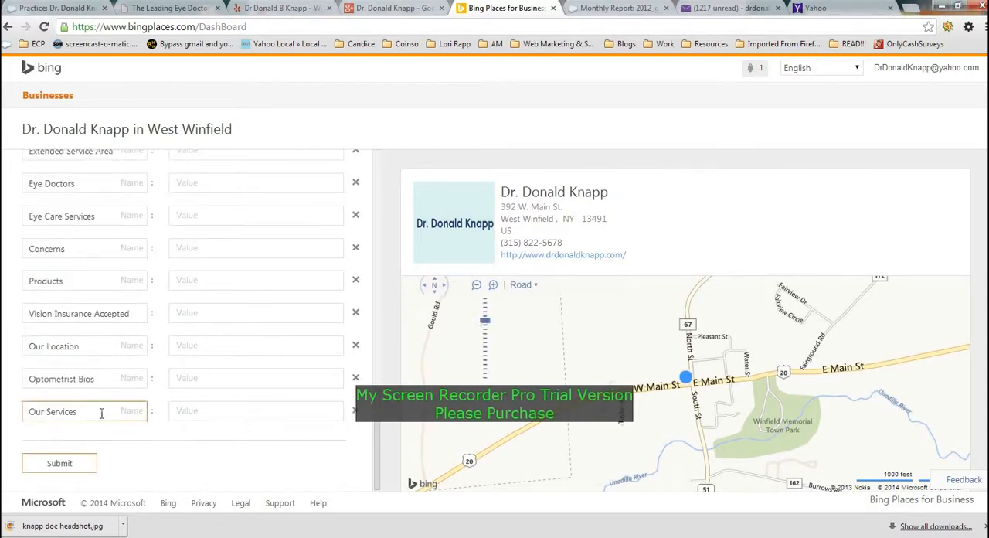
{"action": "scroll", "coordinate": [100, 406], "scroll_direction": "up", "scroll_amount": 2}
{"action": "left_click", "coordinate": [304, 217]}
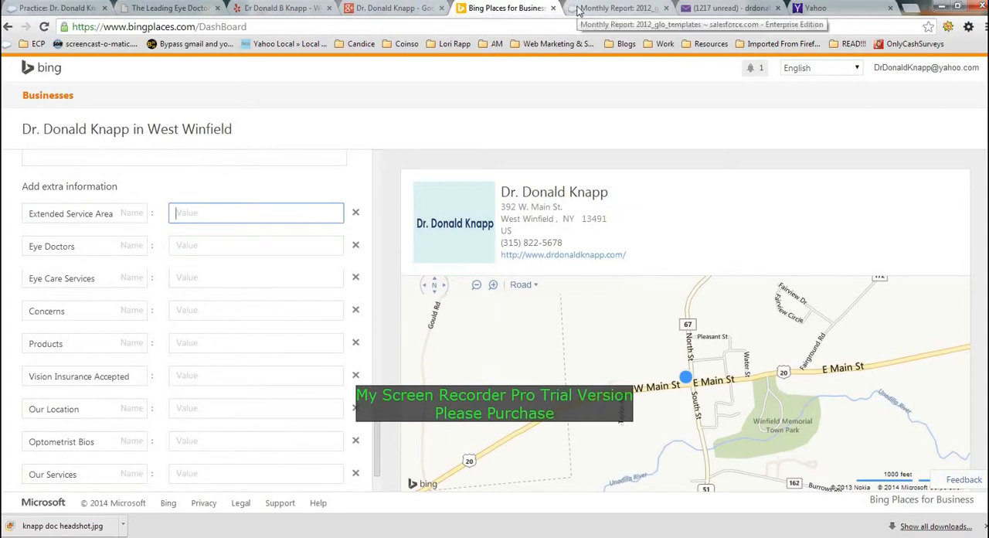
{"action": "left_click", "coordinate": [168, 8]}
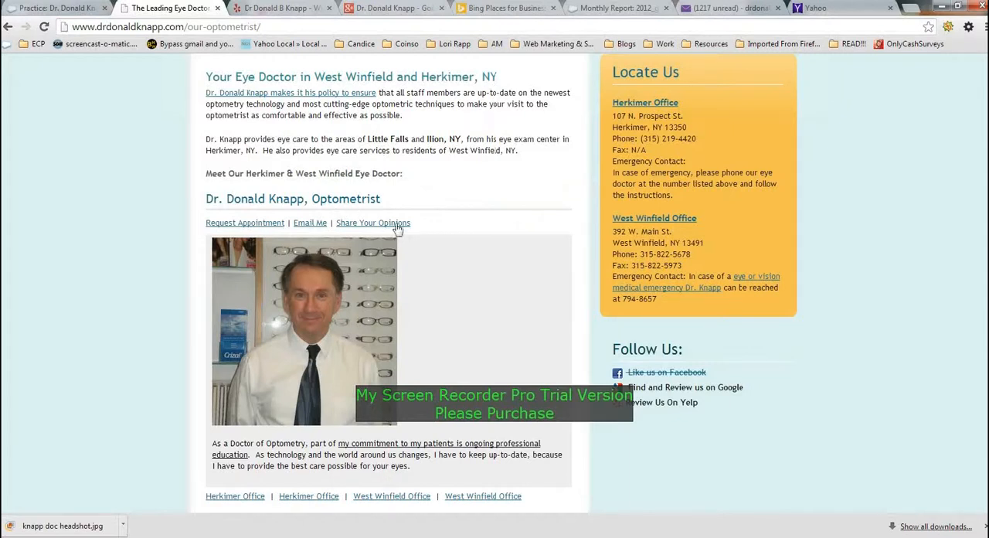
{"action": "left_click_drag", "start_coordinate": [315, 76], "coordinate": [503, 76]}
{"action": "key", "text": "ctrl+c"}
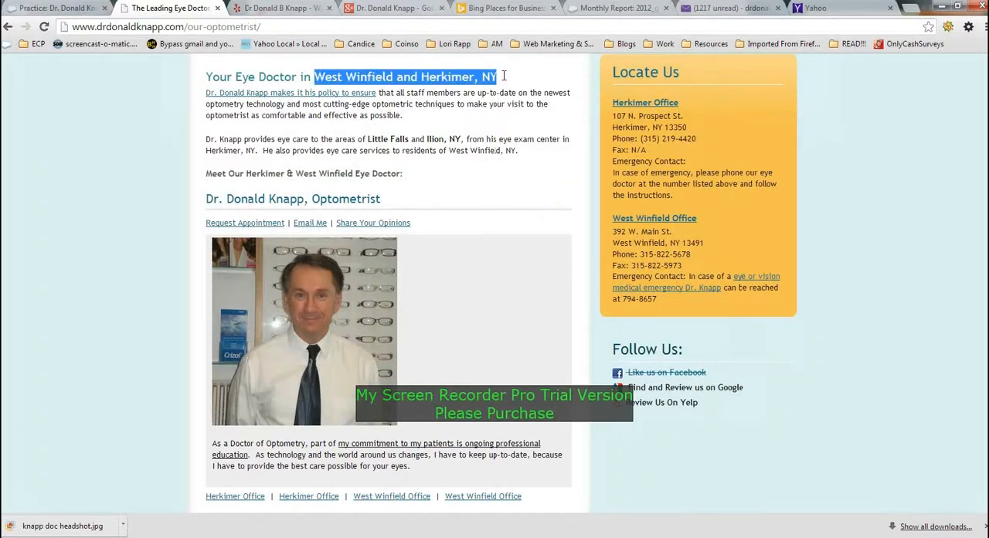
{"action": "left_click", "coordinate": [608, 13]}
{"action": "left_click", "coordinate": [506, 7]}
{"action": "left_click", "coordinate": [283, 220]}
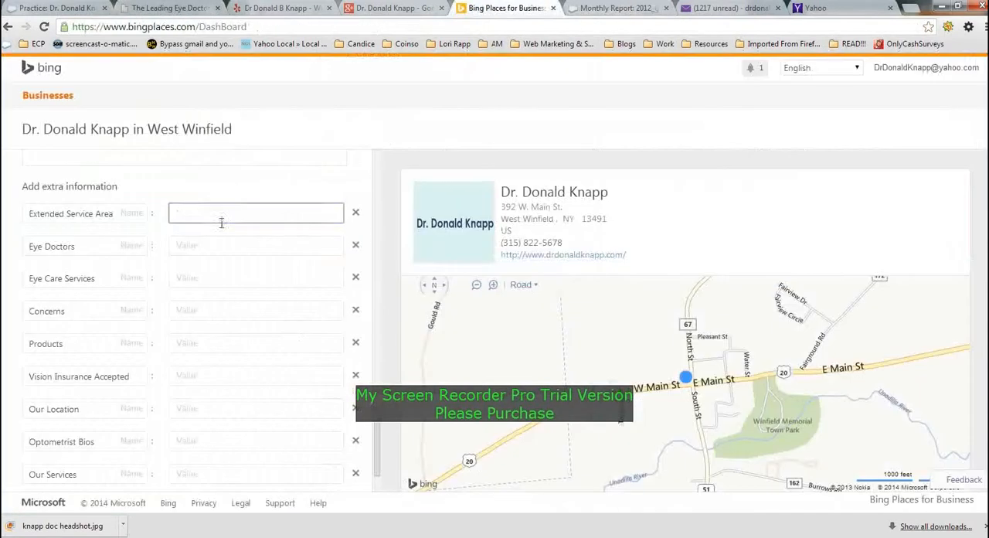
{"action": "key", "text": "ctrl+v"}
- Edit the Extended Service Area value to read "West Winfield, Herkimer," by replacing "and" with a comma and removing "NY"
{"action": "double_click", "coordinate": [243, 216]}
{"action": "key", "text": "BackSpace"}
{"action": "key", "text": "BackSpace"}
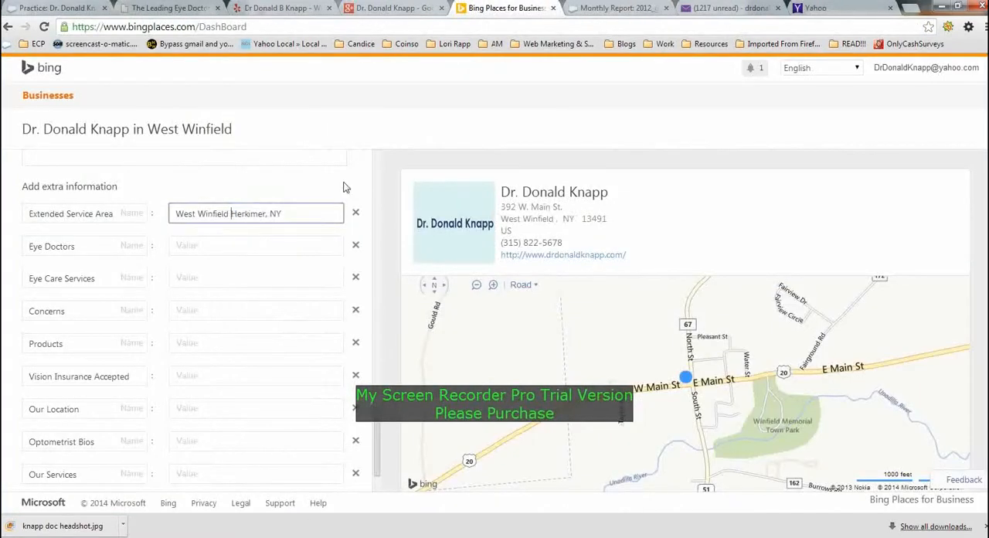
{"action": "type", "text": ","}
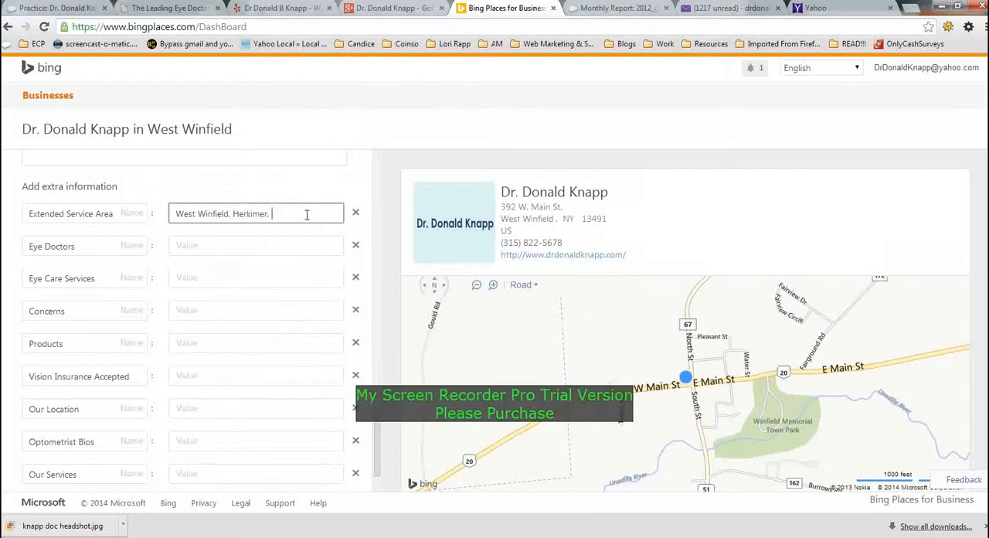
- Append "Little Falls and Ilion, NY" from the practice website to the Extended Service Area value on Bing Places
{"action": "left_click", "coordinate": [170, 7]}
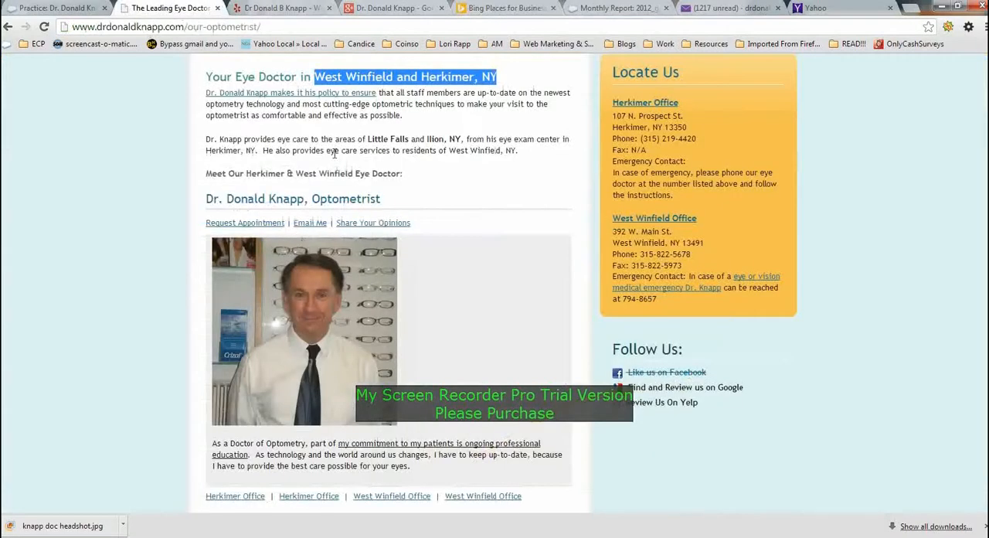
{"action": "left_click_drag", "start_coordinate": [368, 139], "coordinate": [462, 139]}
{"action": "key", "text": "ctrl+c"}
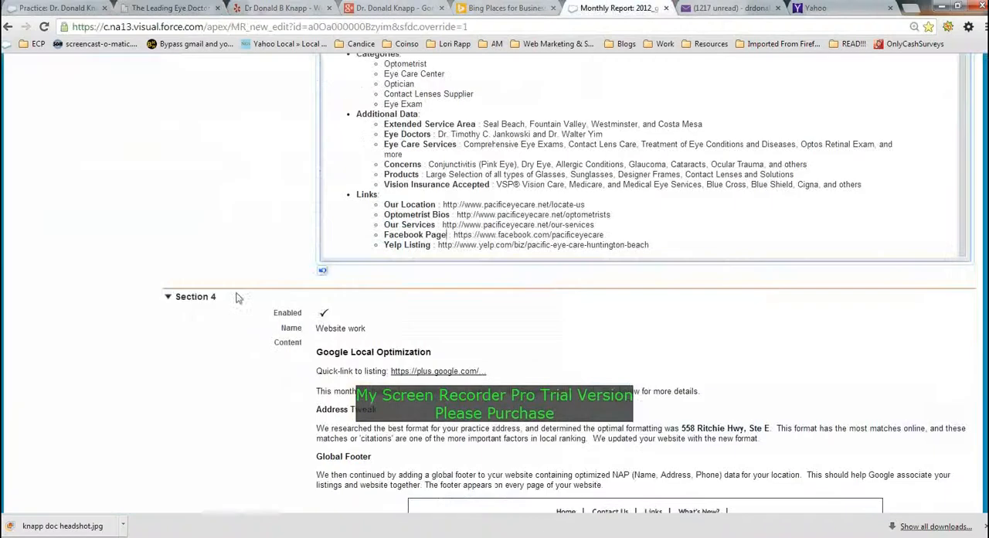
{"action": "left_click", "coordinate": [618, 7]}
{"action": "left_click", "coordinate": [489, 7]}
{"action": "key", "text": "ctrl+v"}
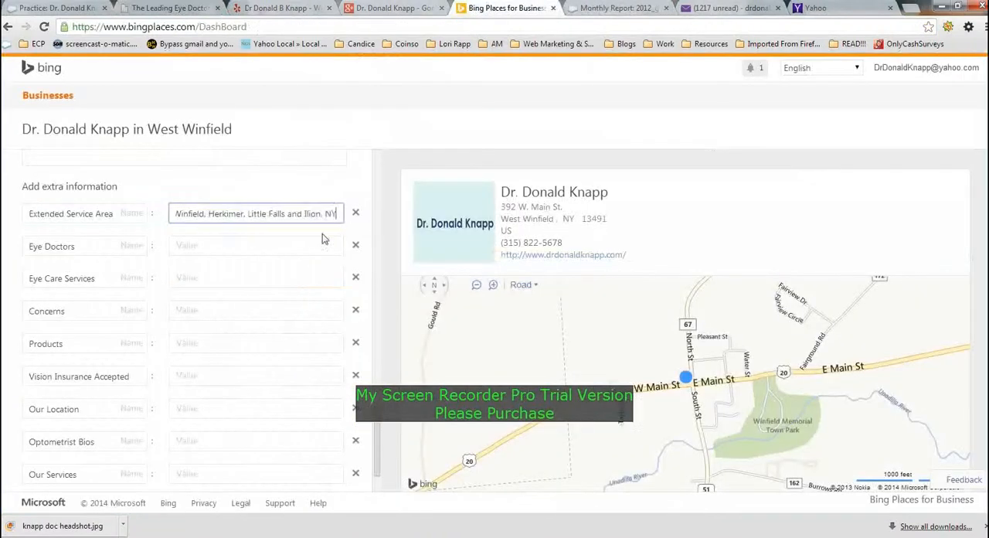
- Copy the optometrist's title and full name from the practice website into the Eye Doctors value on Bing Places
{"action": "left_click", "coordinate": [170, 8]}
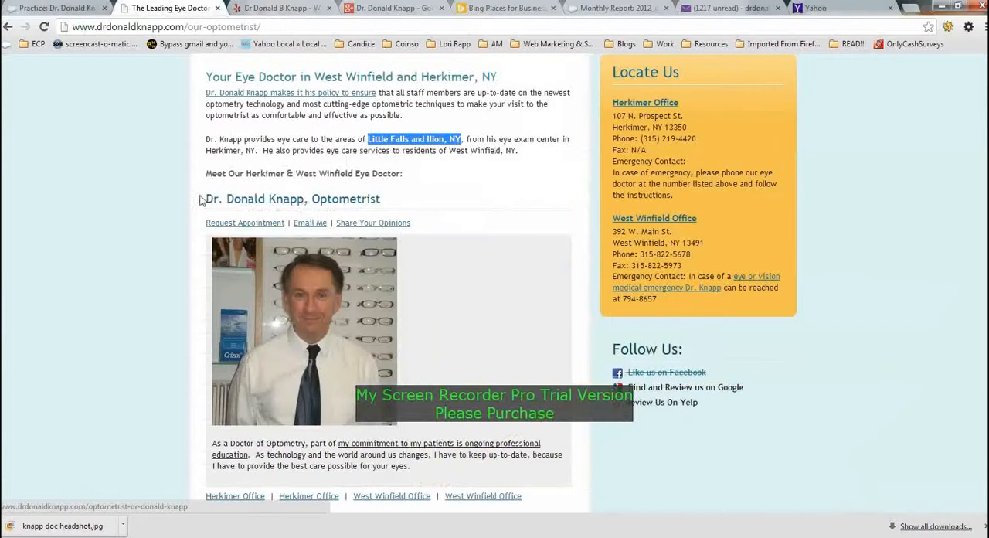
{"action": "left_click_drag", "start_coordinate": [207, 198], "coordinate": [306, 206]}
{"action": "key", "text": "ctrl+c"}
{"action": "scroll", "coordinate": [159, 277], "scroll_direction": "down", "scroll_amount": 4}
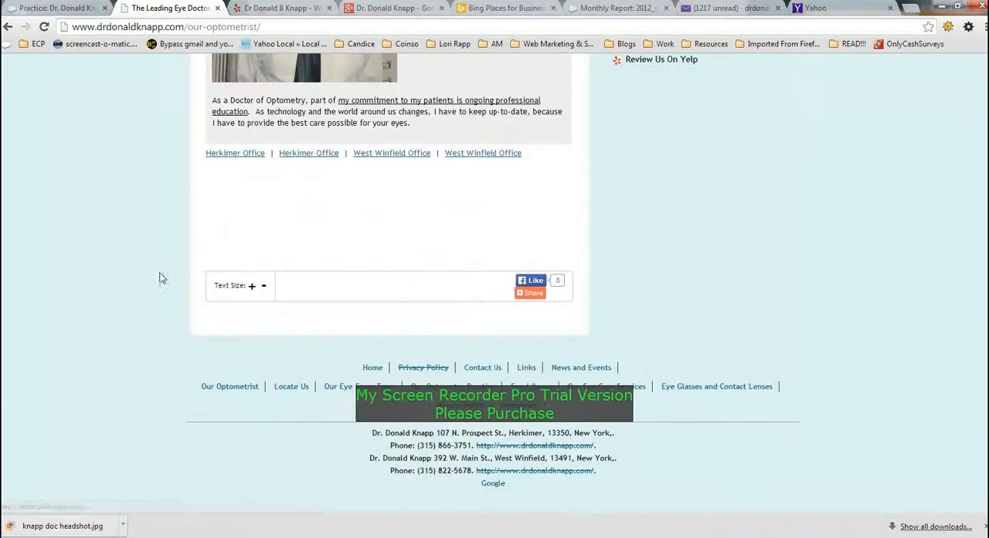
{"action": "left_click", "coordinate": [506, 9]}
{"action": "left_click", "coordinate": [191, 252]}
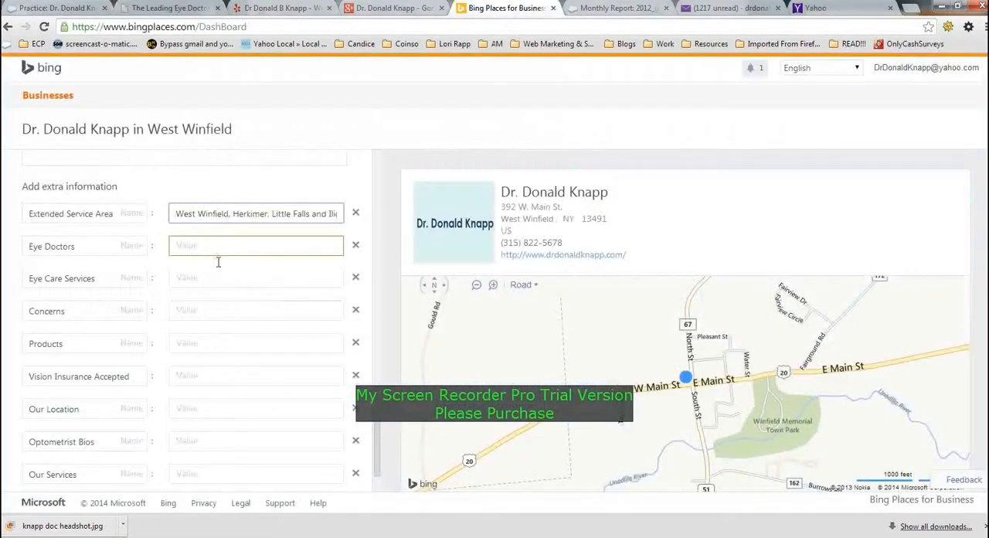
{"action": "key", "text": "ctrl+v"}
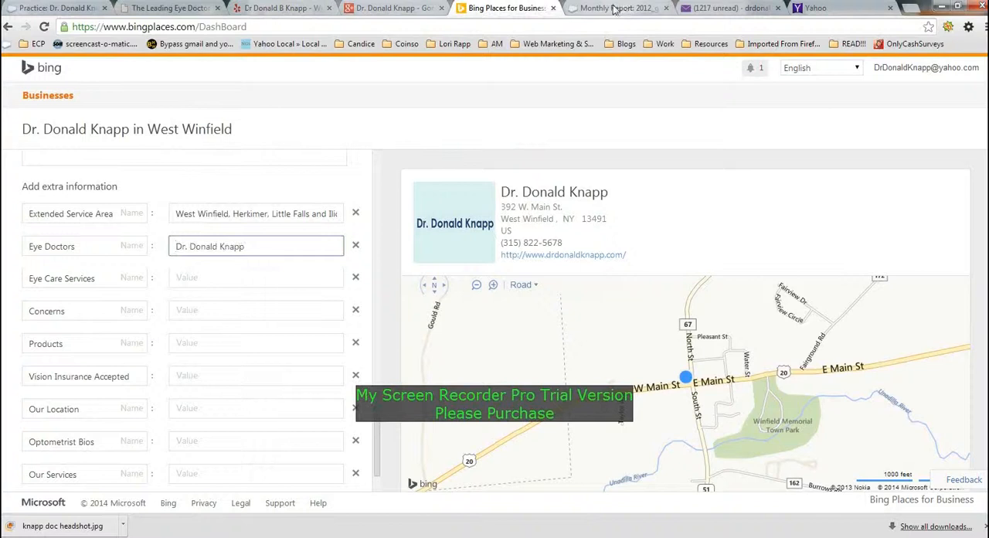
- Copy "Conjunctivitis (Pink Eye), Dry Eye, Allergic Conditions, Glaucoma, Cataracts, Ocular Trauma, and others" from the report template's Concerns line into the Eye Care Services value
{"action": "left_click", "coordinate": [615, 8]}
{"action": "scroll", "coordinate": [414, 65], "scroll_direction": "up", "scroll_amount": 5}
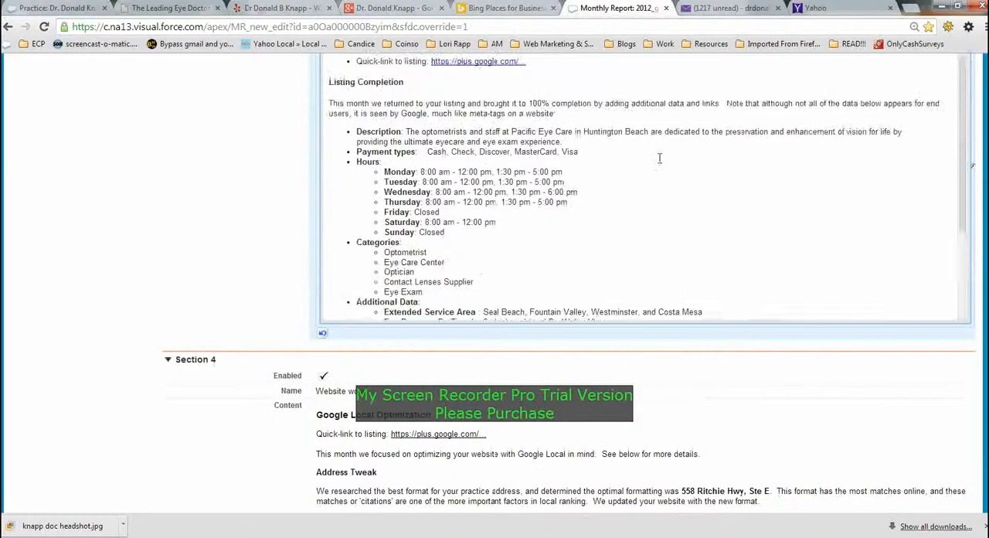
{"action": "scroll", "coordinate": [138, 274], "scroll_direction": "up", "scroll_amount": 3}
{"action": "scroll", "coordinate": [137, 274], "scroll_direction": "up", "scroll_amount": 1}
{"action": "scroll", "coordinate": [137, 275], "scroll_direction": "down", "scroll_amount": 1}
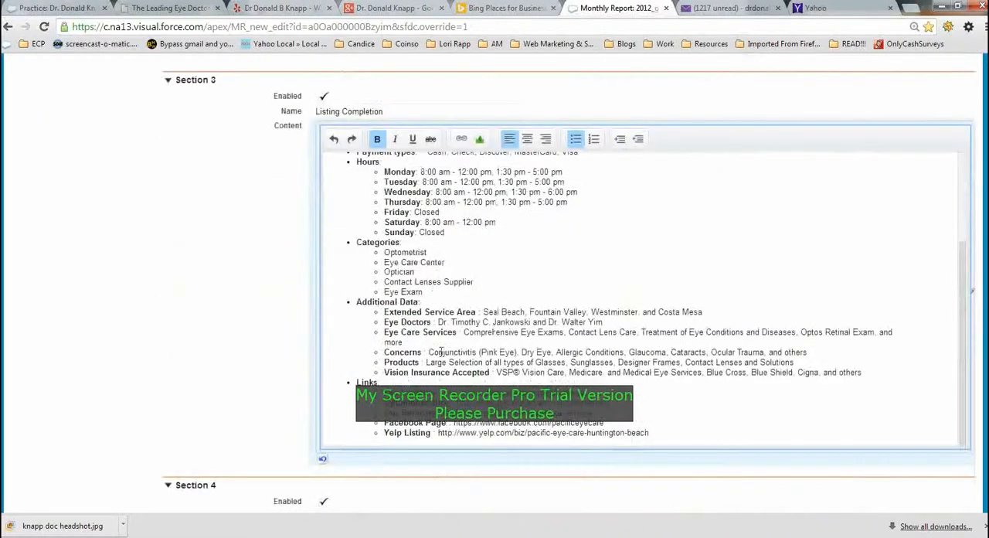
{"action": "left_click_drag", "start_coordinate": [427, 351], "coordinate": [812, 351]}
{"action": "key", "text": "ctrl+c"}
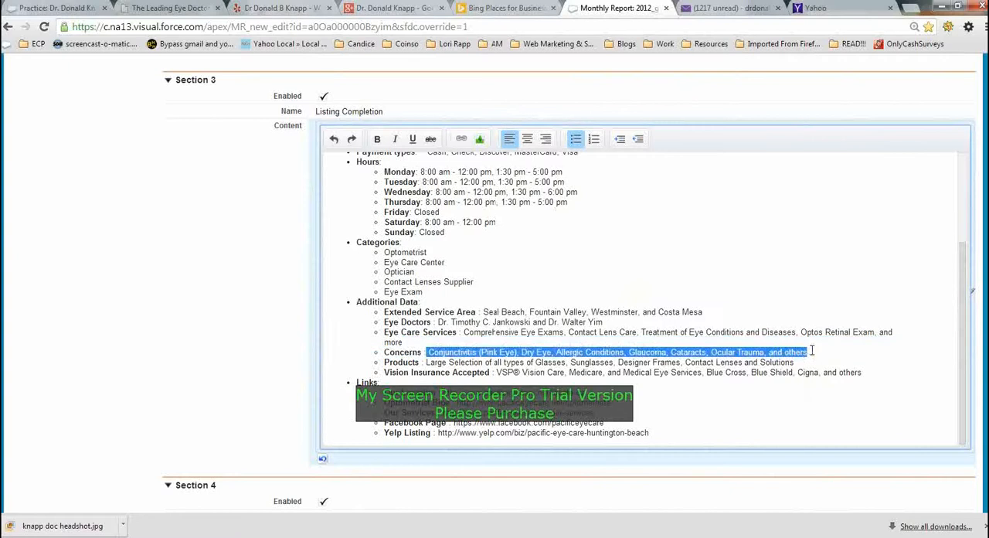
{"action": "left_click", "coordinate": [498, 8]}
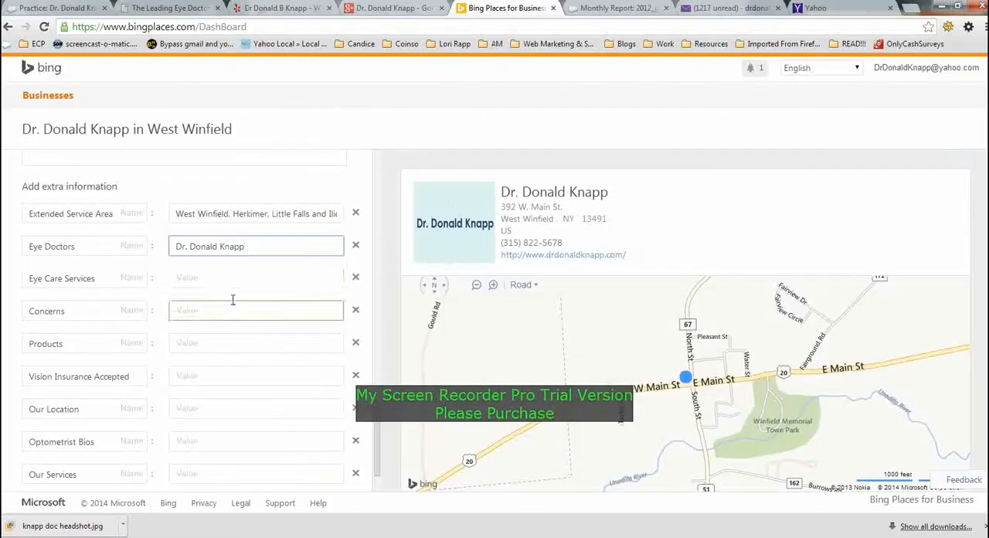
{"action": "left_click", "coordinate": [262, 275]}
{"action": "key", "text": "ctrl+v"}
{"action": "left_click", "coordinate": [245, 307]}
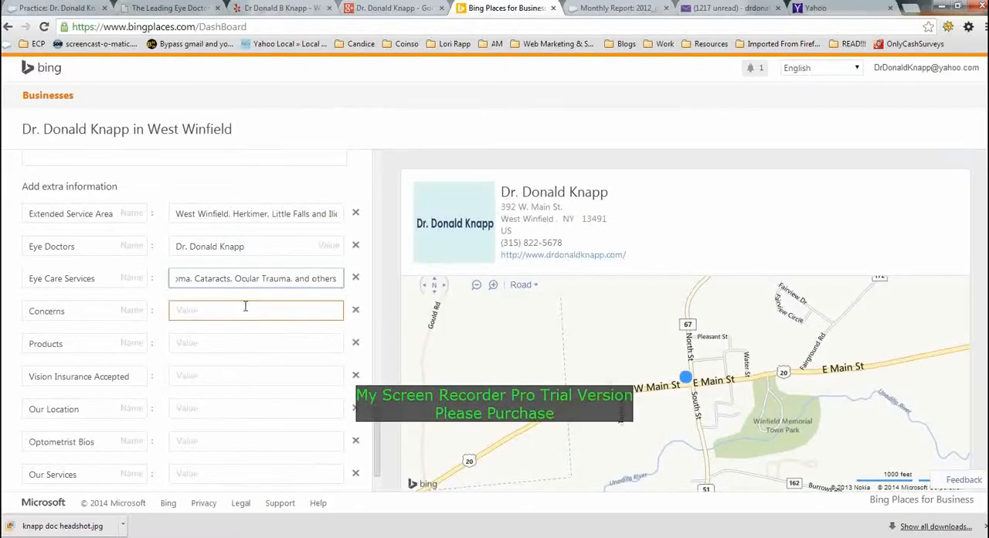
- Shorten the Eye Care Services value by removing "(Pink Eye)" after "Conjunctivitis", keeping a comma before "Dry Eye"
{"action": "left_click", "coordinate": [249, 280]}
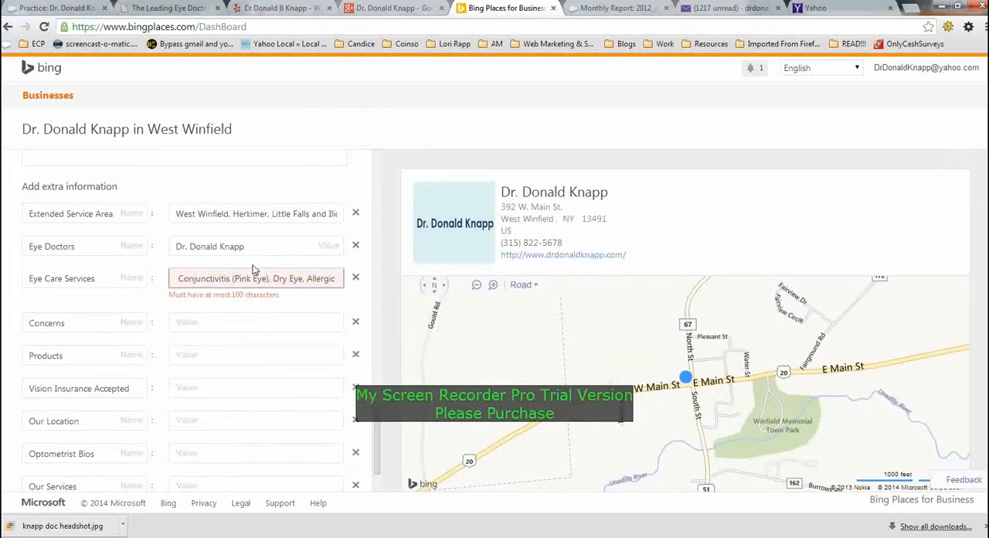
{"action": "key", "text": "BackSpace"}
{"action": "key", "text": "BackSpace"}
{"action": "key", "text": "BackSpace"}
{"action": "key", "text": "BackSpace"}
{"action": "key", "text": "Delete"}
{"action": "key", "text": "Delete"}
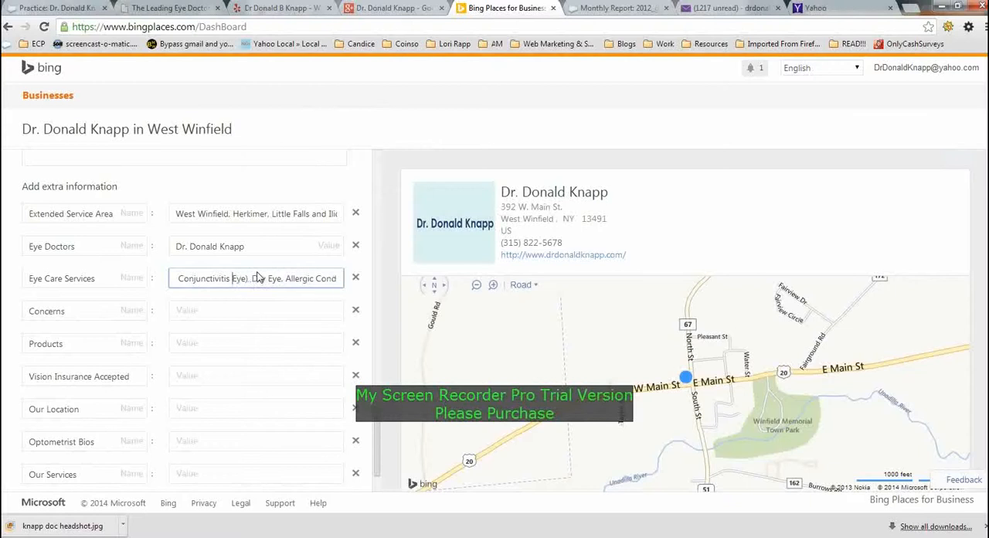
{"action": "key", "text": "Delete"}
{"action": "key", "text": "Delete"}
{"action": "key", "text": "Delete"}
{"action": "key", "text": "Delete"}
{"action": "key", "text": "Delete"}
{"action": "key", "text": "Delete"}
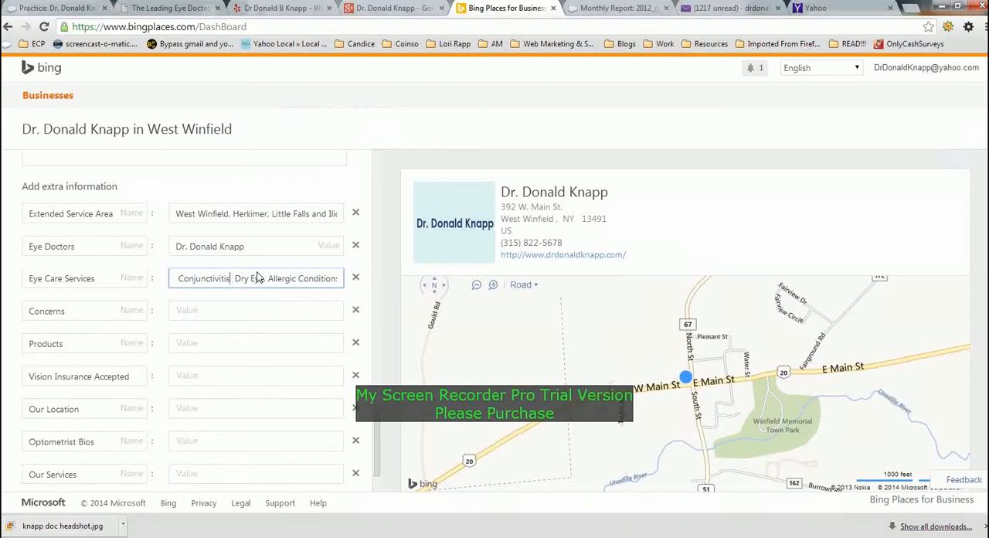
{"action": "type", "text": ","}
{"action": "key", "text": "Delete"}
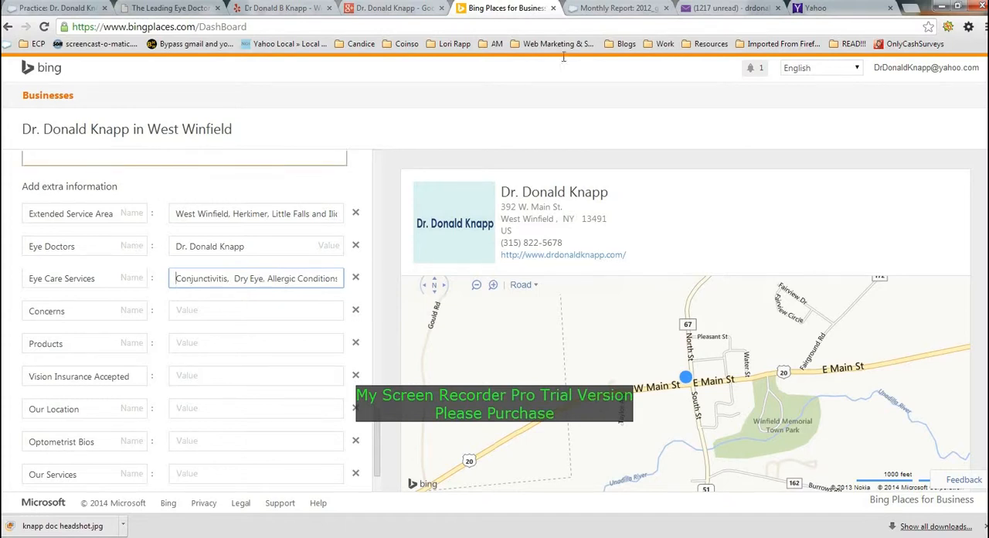
- Check the row labels in the report template and copy the shortened conditions list from the Eye Care Services value into the Concerns value
{"action": "left_click", "coordinate": [618, 9]}
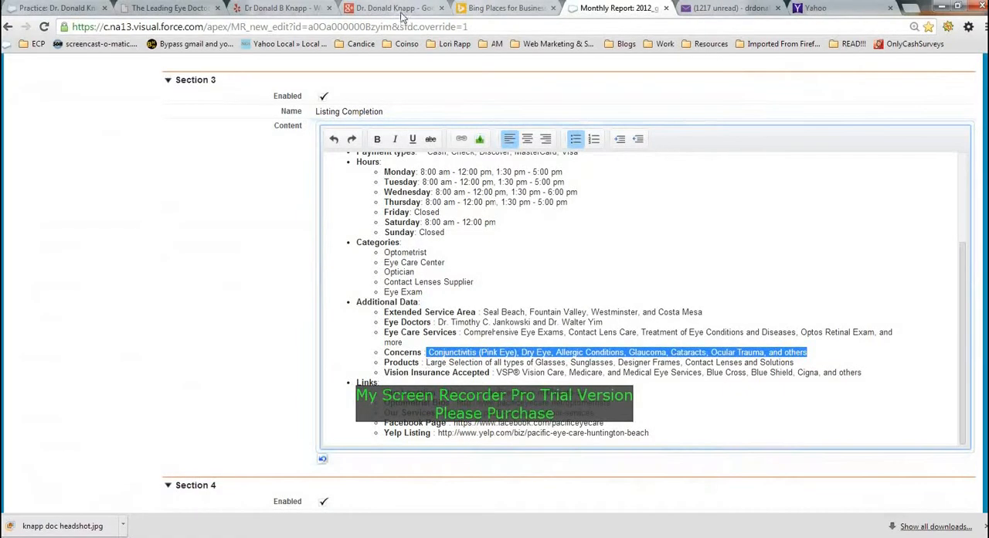
{"action": "left_click", "coordinate": [494, 9]}
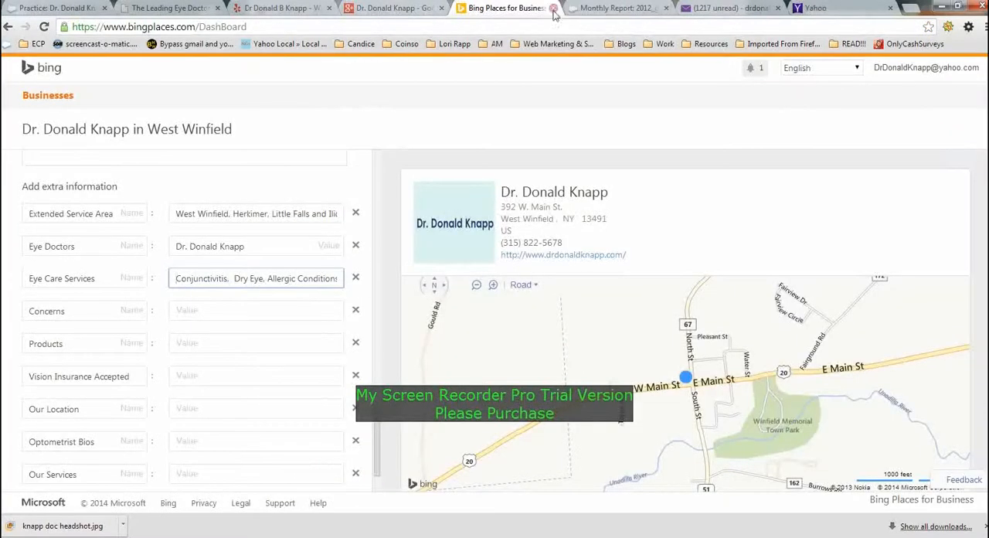
{"action": "left_click", "coordinate": [600, 10]}
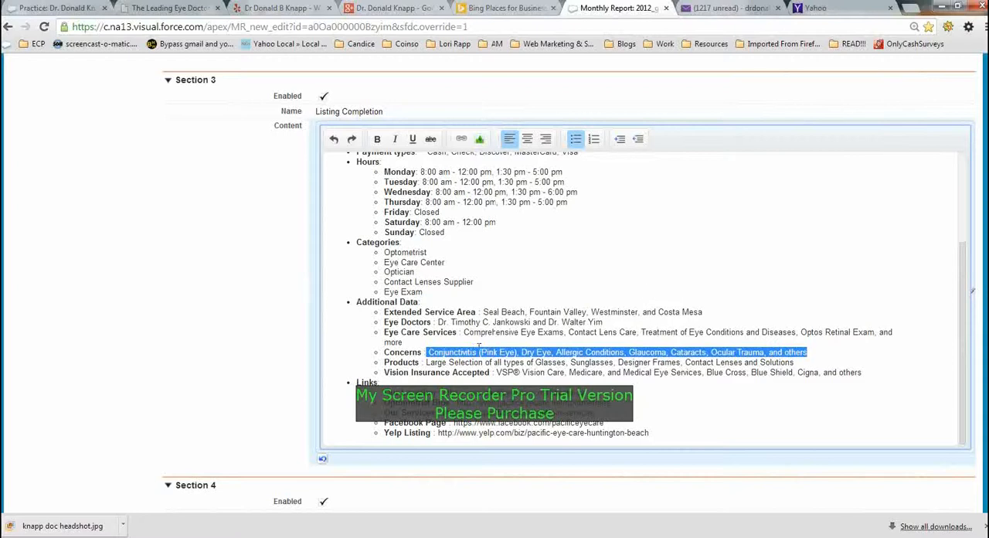
{"action": "left_click", "coordinate": [516, 6]}
{"action": "triple_click", "coordinate": [244, 279]}
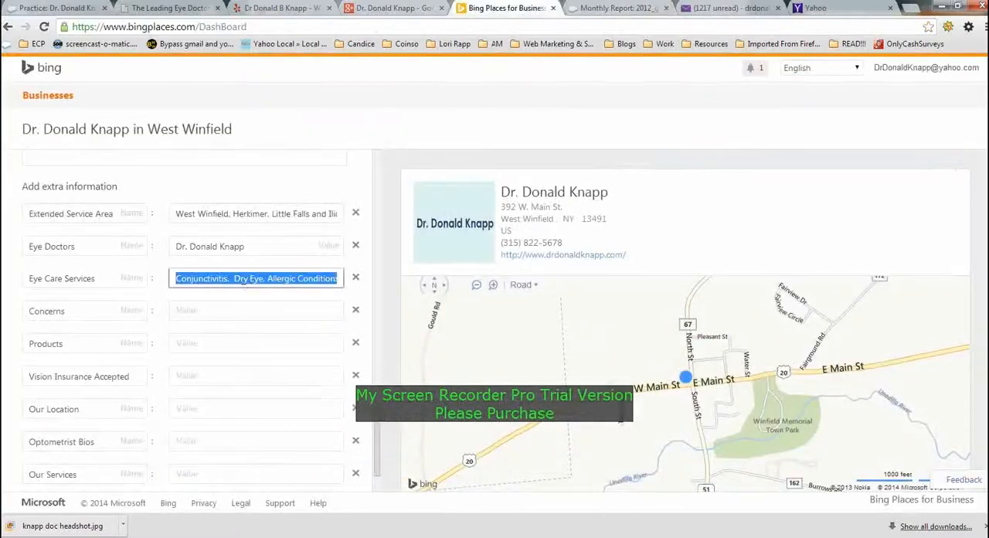
{"action": "left_click", "coordinate": [209, 312]}
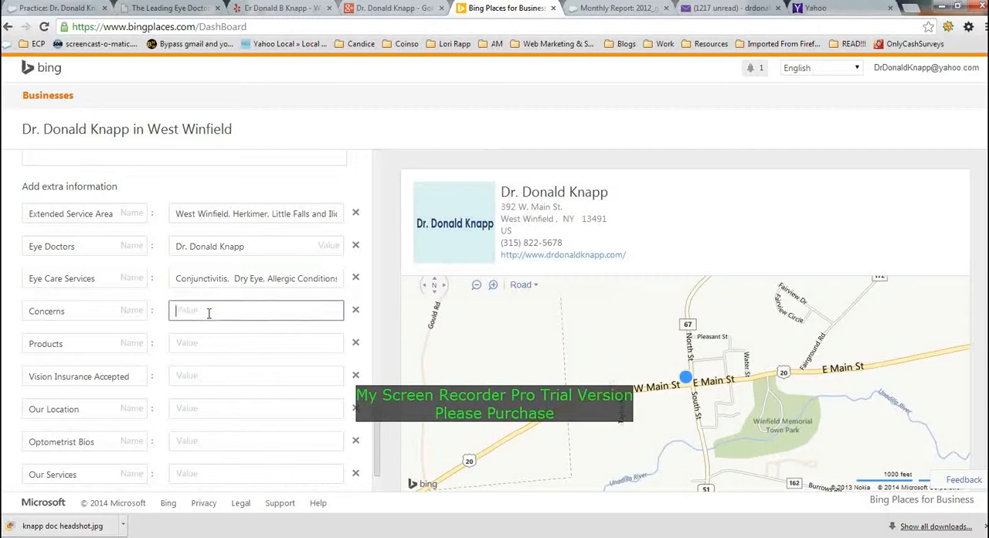
{"action": "key", "text": "ctrl+v"}
- Replace the Eye Care Services value with "Comprehensive Eye Exams, Contact Lens Care, Treatment of Eye Conditions and Diseases" from the report template
{"action": "left_click", "coordinate": [622, 7]}
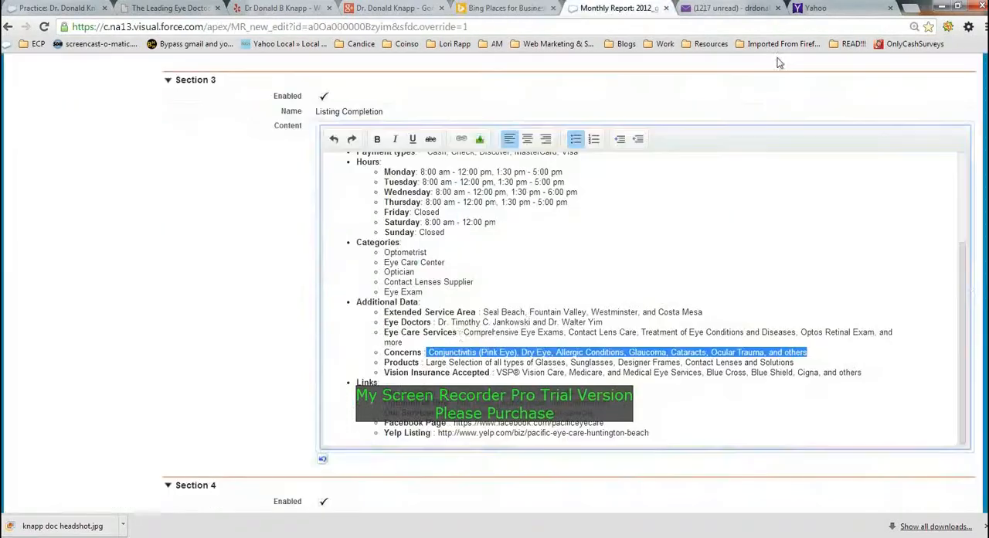
{"action": "left_click_drag", "start_coordinate": [463, 333], "coordinate": [465, 346]}
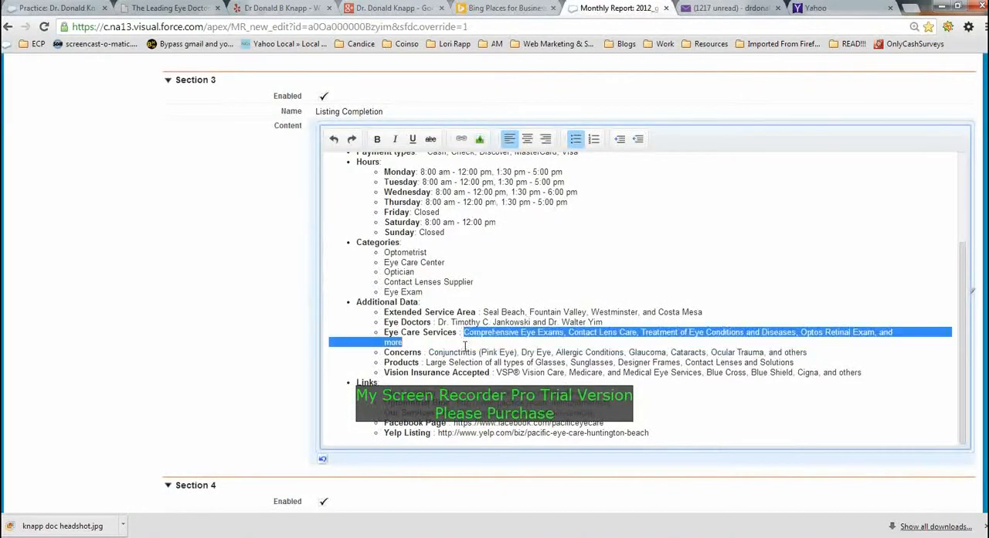
{"action": "left_click", "coordinate": [798, 333]}
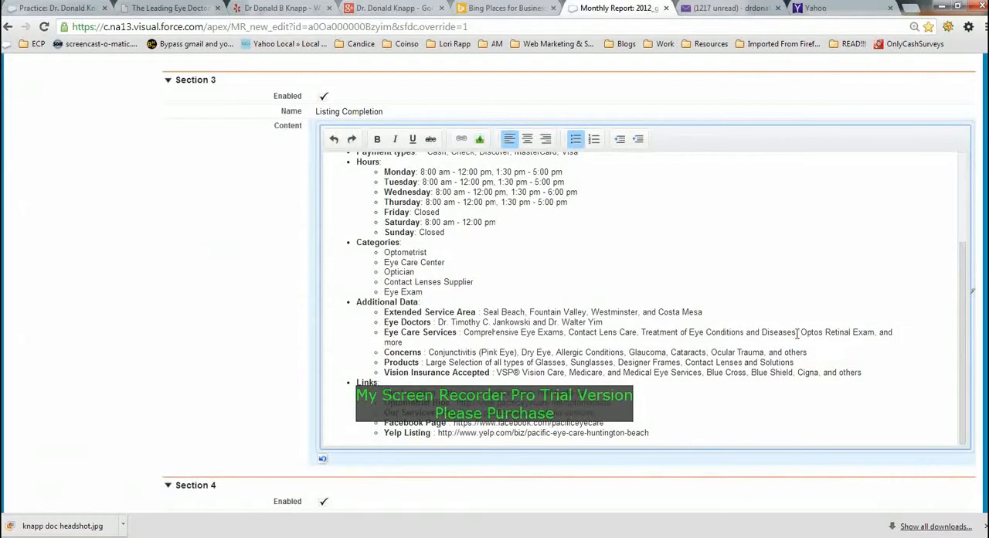
{"action": "left_click_drag", "start_coordinate": [797, 332], "coordinate": [464, 332]}
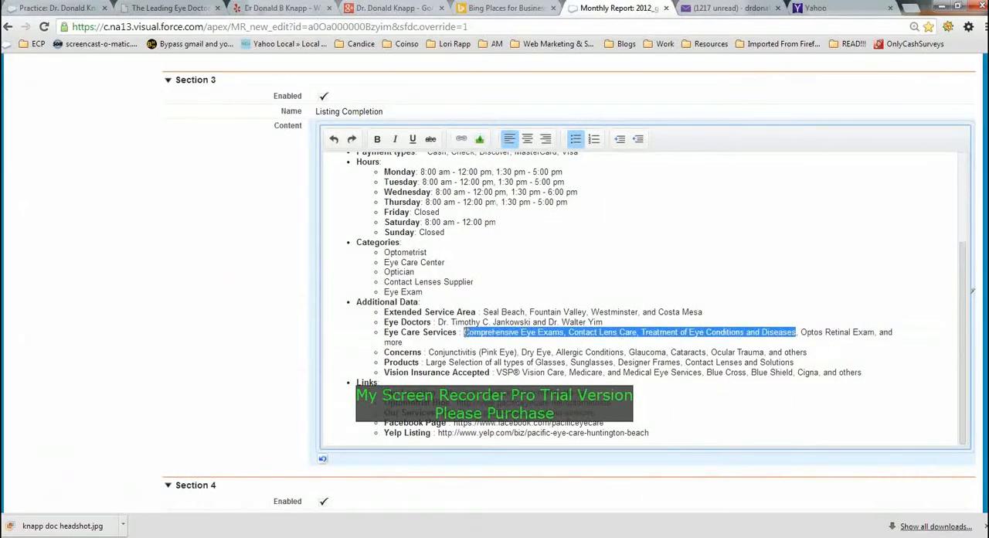
{"action": "left_click", "coordinate": [488, 9]}
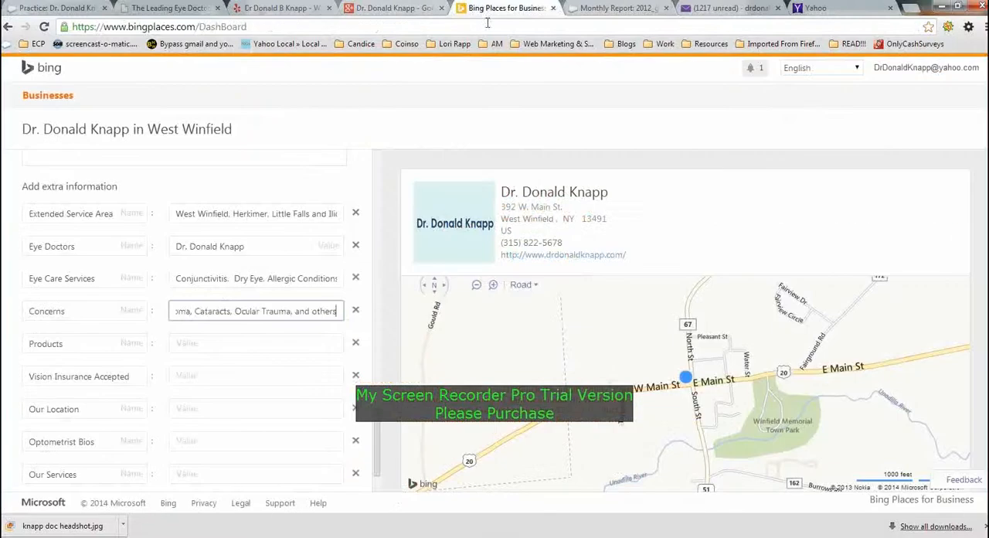
{"action": "triple_click", "coordinate": [220, 278]}
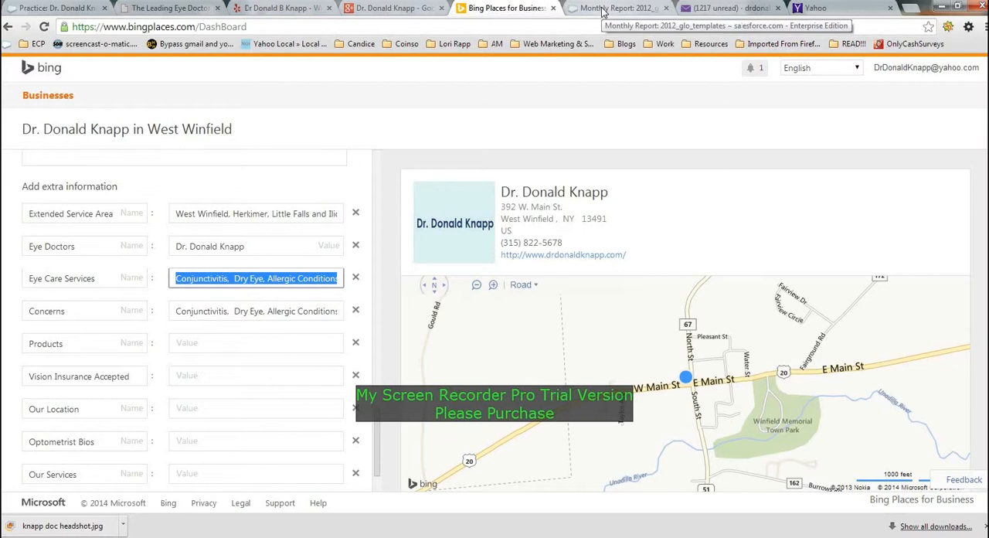
{"action": "type", "text": "Treatment of Eye Conditions and Diseases"}
- Copy "Large Selection of all types of Glasses, Sunglasses, Designer Frames, Contact Lenses and Solutions" from the report template into the Products value
{"action": "left_click", "coordinate": [263, 339]}
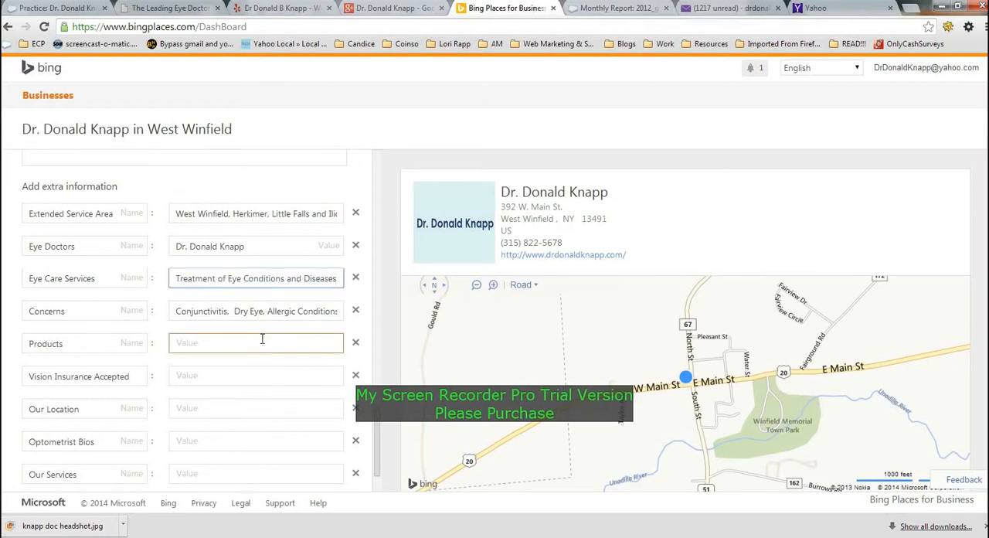
{"action": "left_click", "coordinate": [262, 339]}
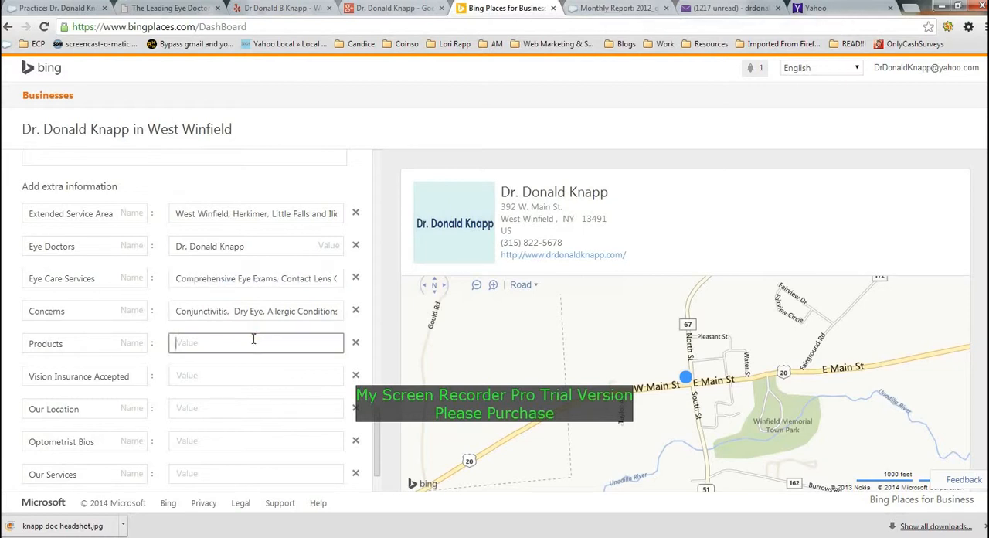
{"action": "left_click", "coordinate": [618, 8]}
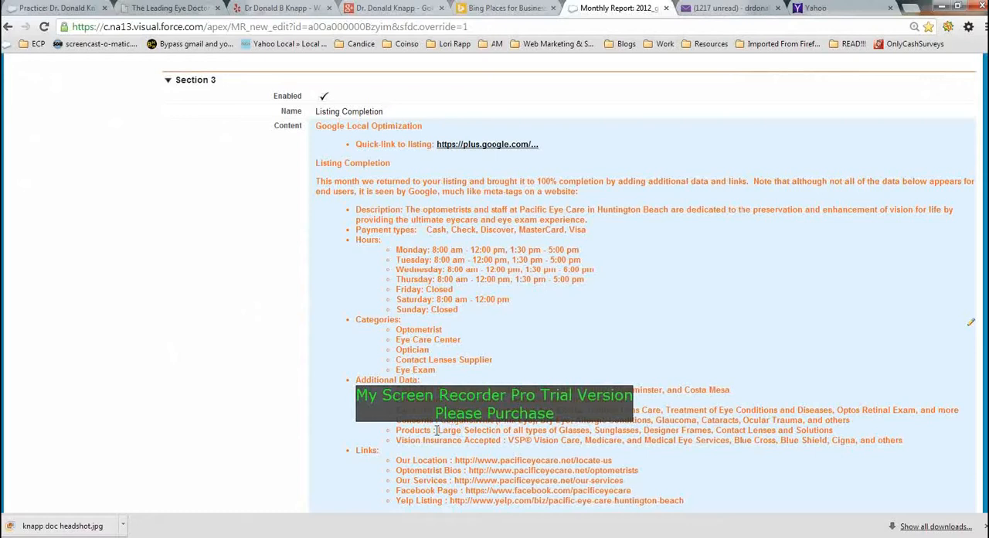
{"action": "left_click_drag", "start_coordinate": [439, 430], "coordinate": [836, 434]}
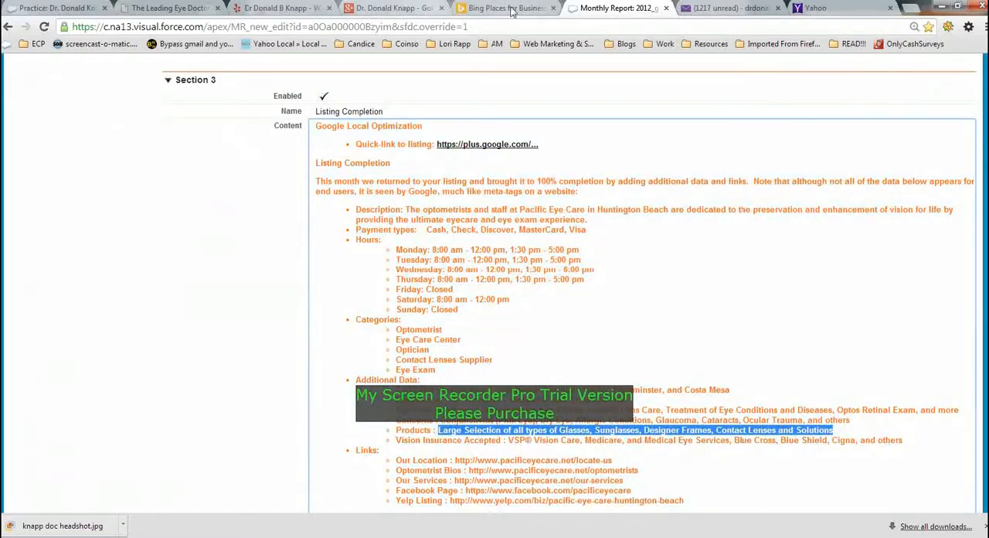
{"action": "left_click", "coordinate": [502, 8]}
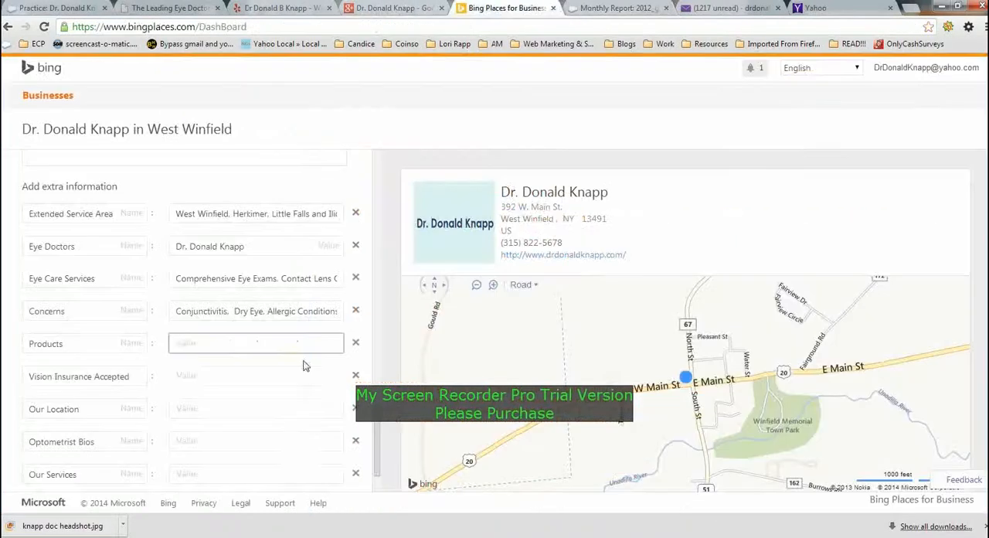
{"action": "type", "text": "Large Selection of Designer Frames, Contact Lenses and Solutions"}
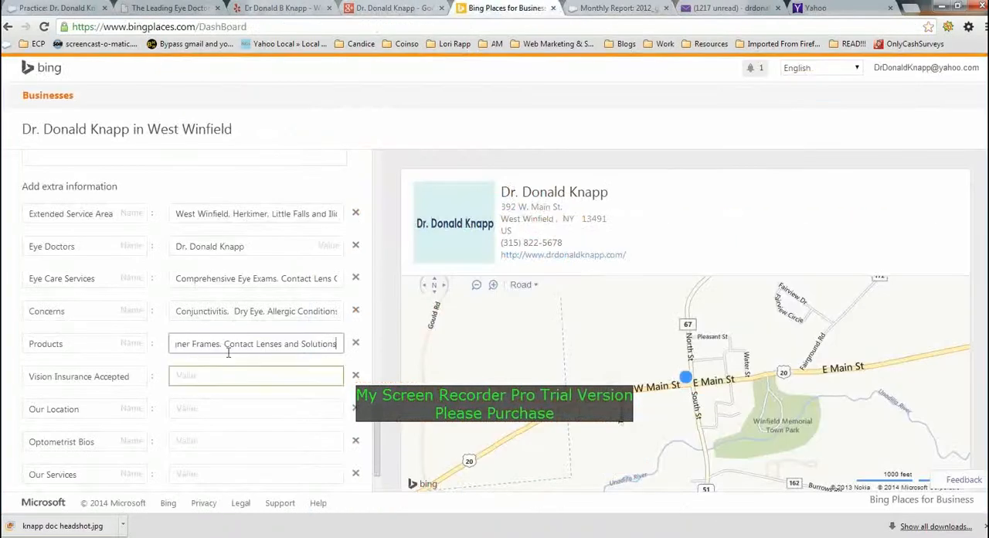
- Copy "SP® Vision Care, Medicare, and Medical Eye Services, Blue Cross, Blue Shield, Cigna, and others" from the report template into the Vision Insurance Accepted value
{"action": "left_click", "coordinate": [597, 11]}
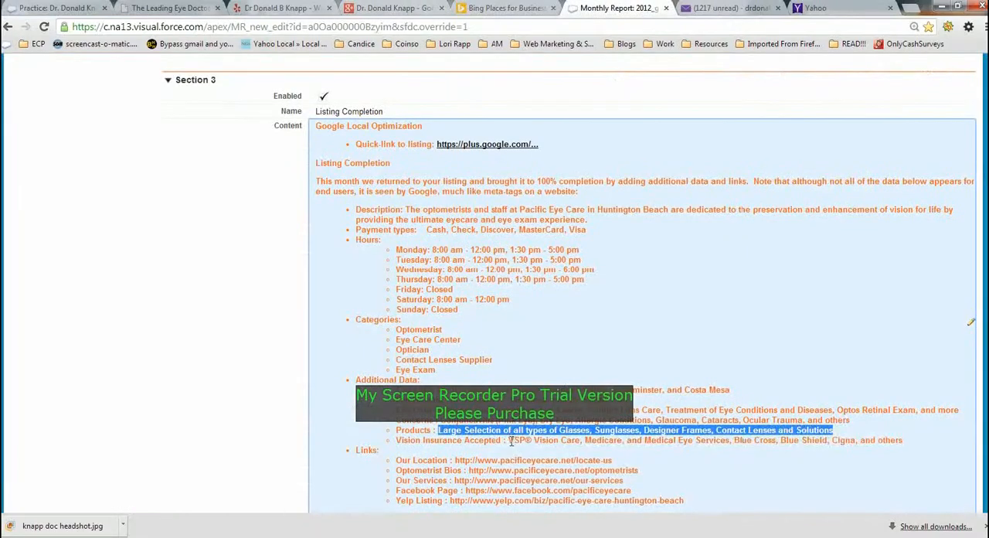
{"action": "left_click_drag", "start_coordinate": [509, 441], "coordinate": [896, 442]}
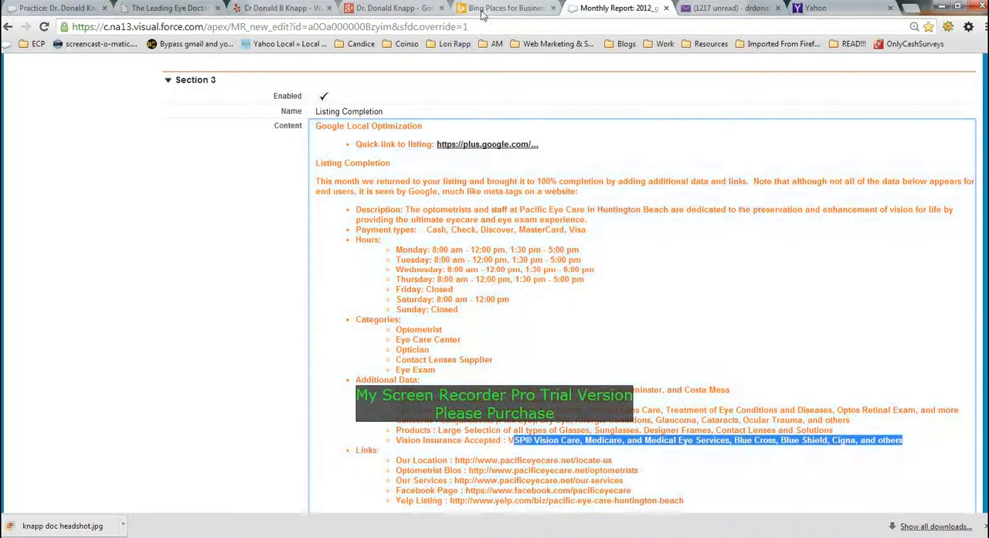
{"action": "left_click", "coordinate": [483, 9]}
{"action": "left_click", "coordinate": [215, 376]}
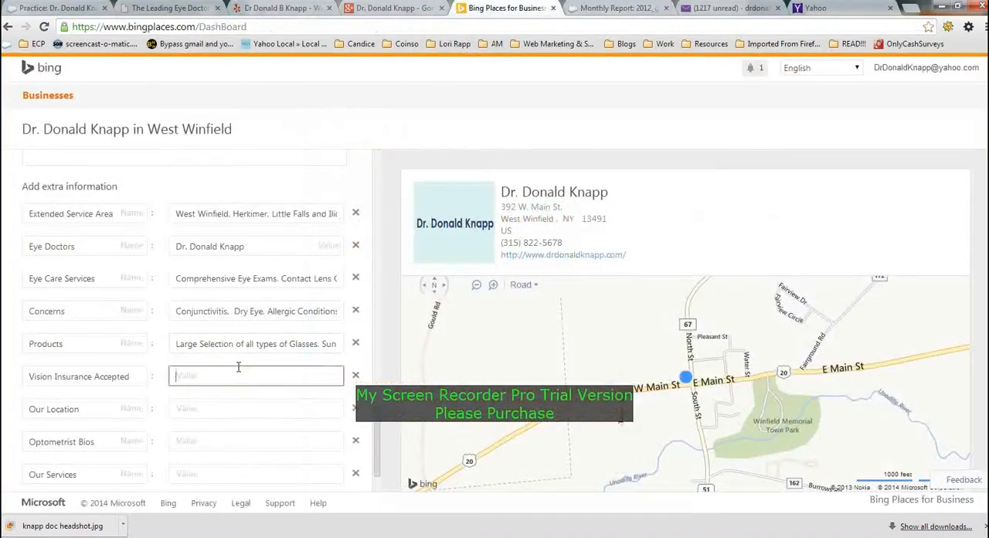
{"action": "type", "text": "Blue Cross, Blue Shield, Cigna, and others"}
- Copy the Our Optometrist page's URL from the practice website into the Optometrist Bios value, and open the website's Our Optometry Practice page
{"action": "scroll", "coordinate": [239, 368], "scroll_direction": "down", "scroll_amount": 1}
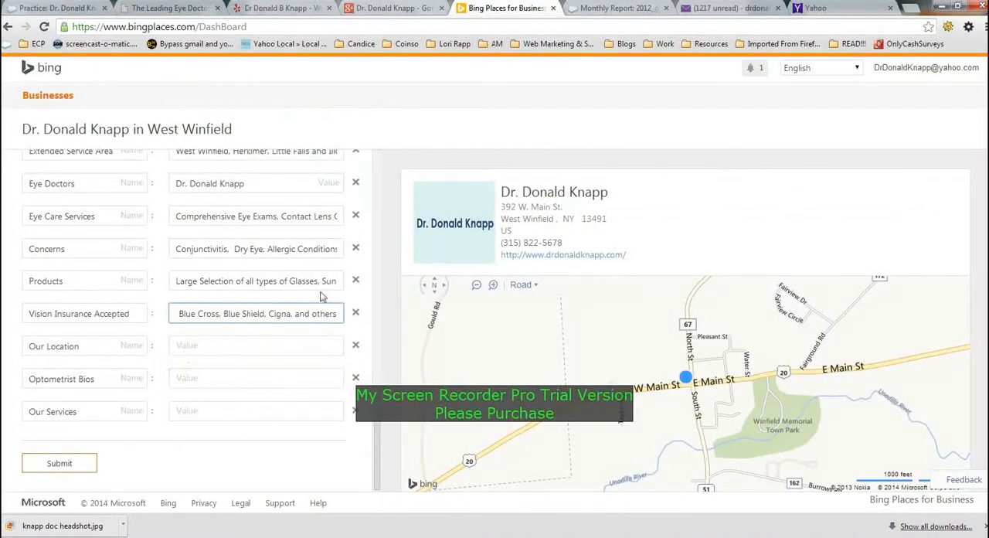
{"action": "left_click", "coordinate": [176, 8]}
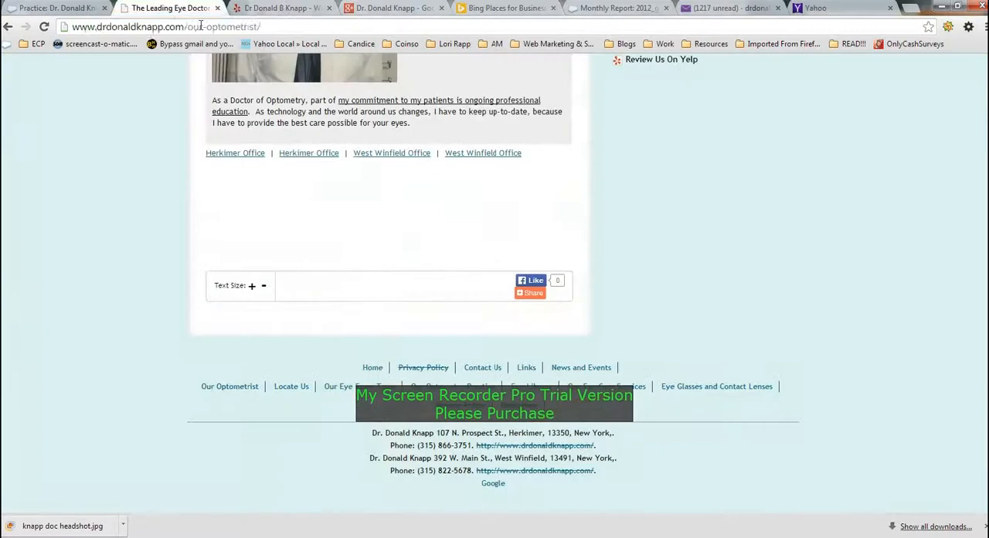
{"action": "left_click", "coordinate": [200, 26]}
{"action": "key", "text": "ctrl+c"}
{"action": "left_click", "coordinate": [132, 245]}
{"action": "scroll", "coordinate": [137, 235], "scroll_direction": "up", "scroll_amount": 10}
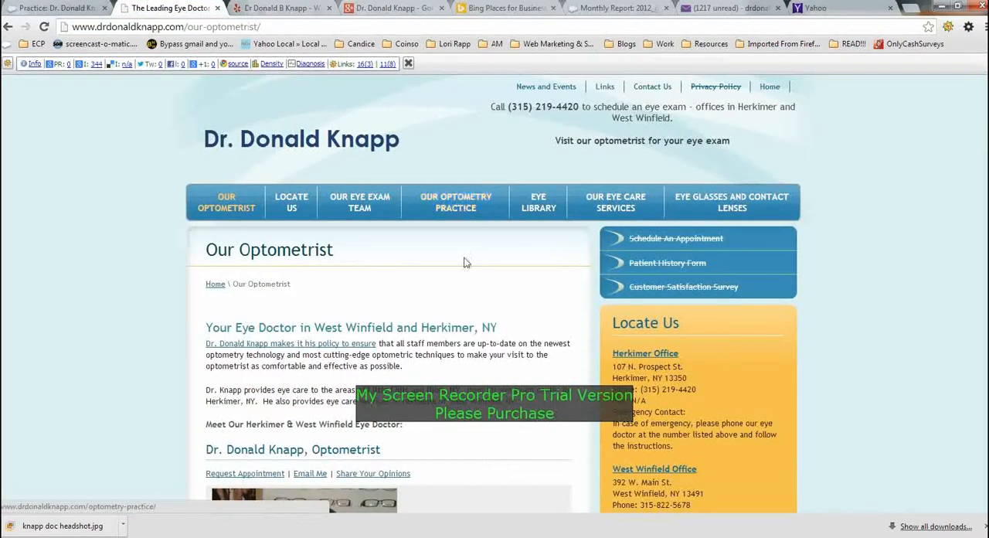
{"action": "left_click", "coordinate": [456, 202]}
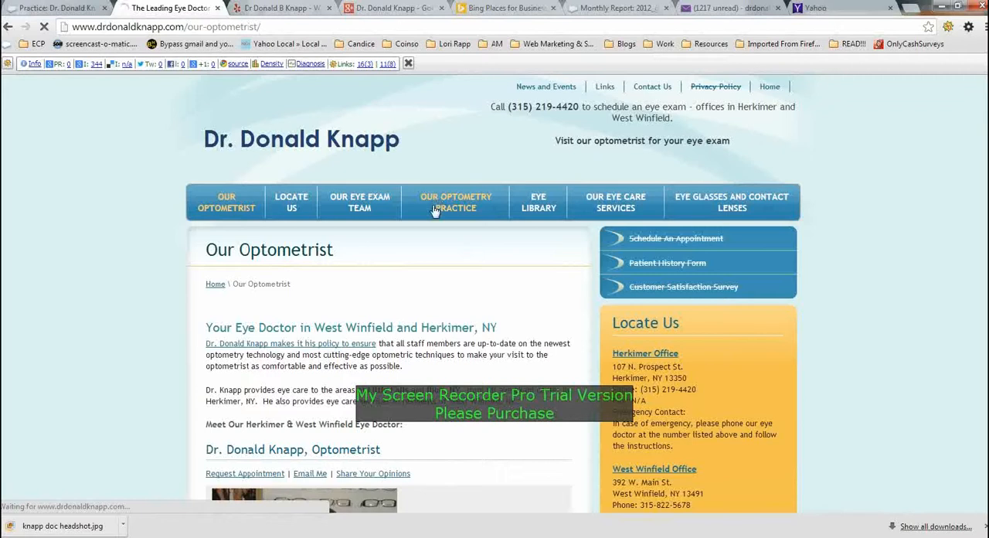
{"action": "left_click", "coordinate": [503, 9]}
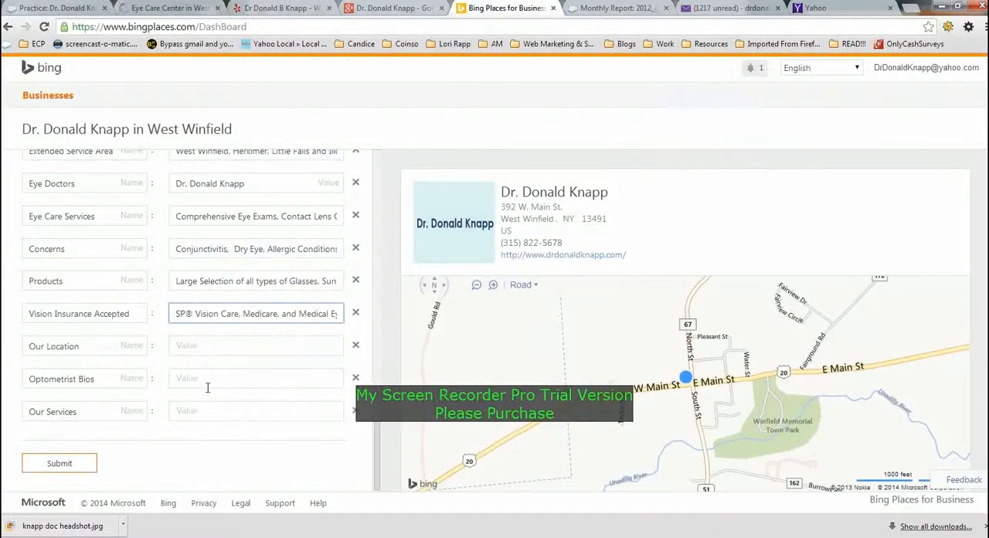
{"action": "left_click", "coordinate": [211, 378]}
{"action": "key", "text": "ctrl+v"}
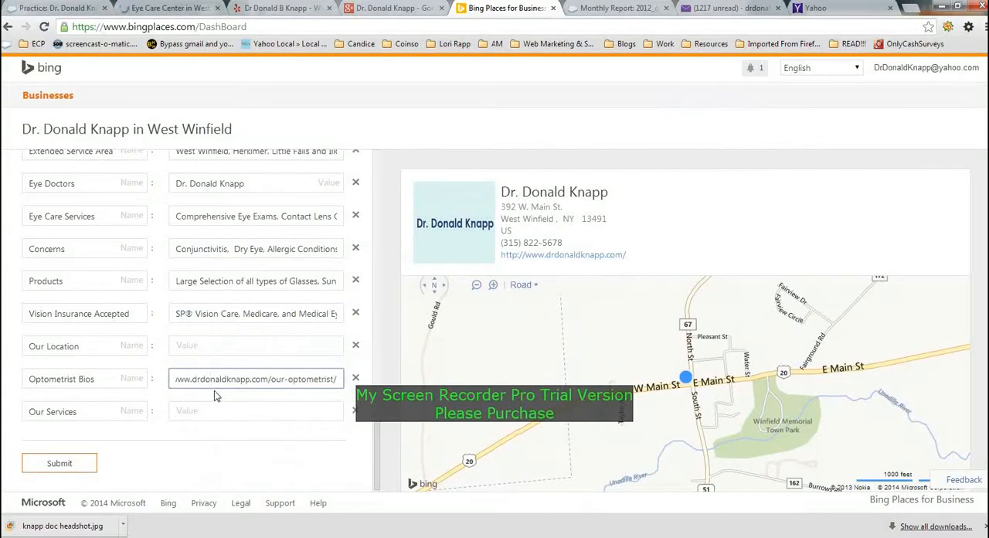
- Copy the Locate Us page's URL from the practice website into the Our Location value
{"action": "left_click_drag", "start_coordinate": [240, 379], "coordinate": [226, 346]}
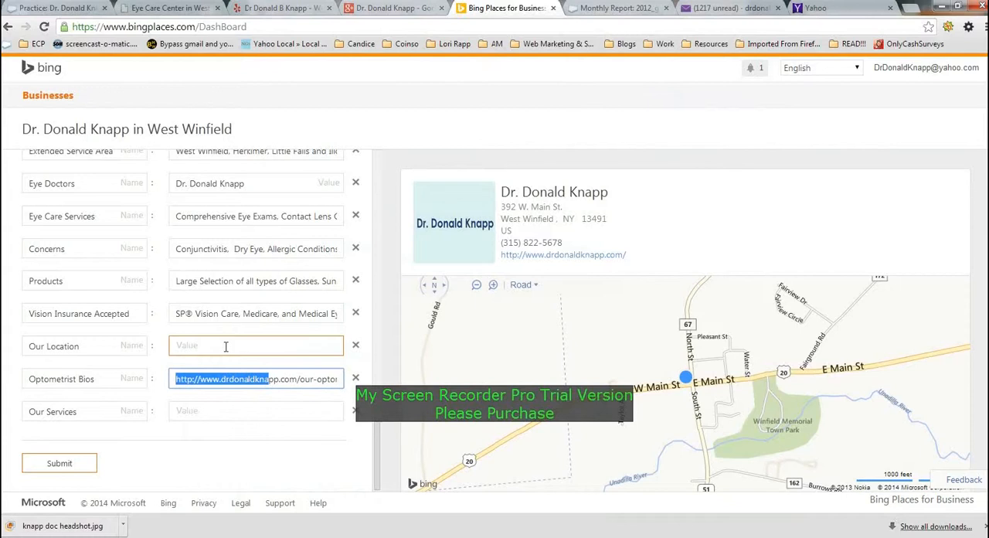
{"action": "left_click", "coordinate": [156, 8]}
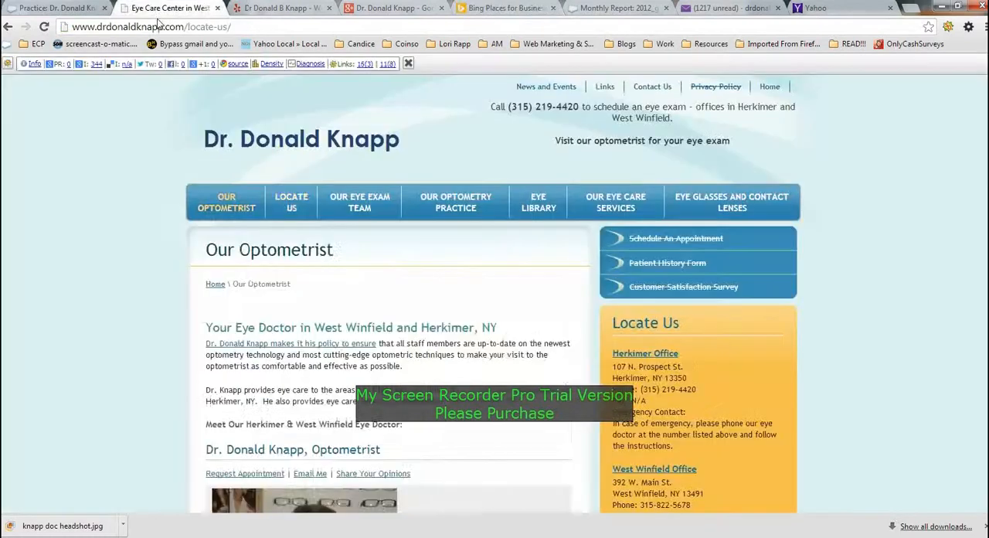
{"action": "left_click", "coordinate": [506, 8]}
{"action": "left_click", "coordinate": [210, 347]}
{"action": "type", "text": "http://www.drdonaldknapp.com/locate-us/"}
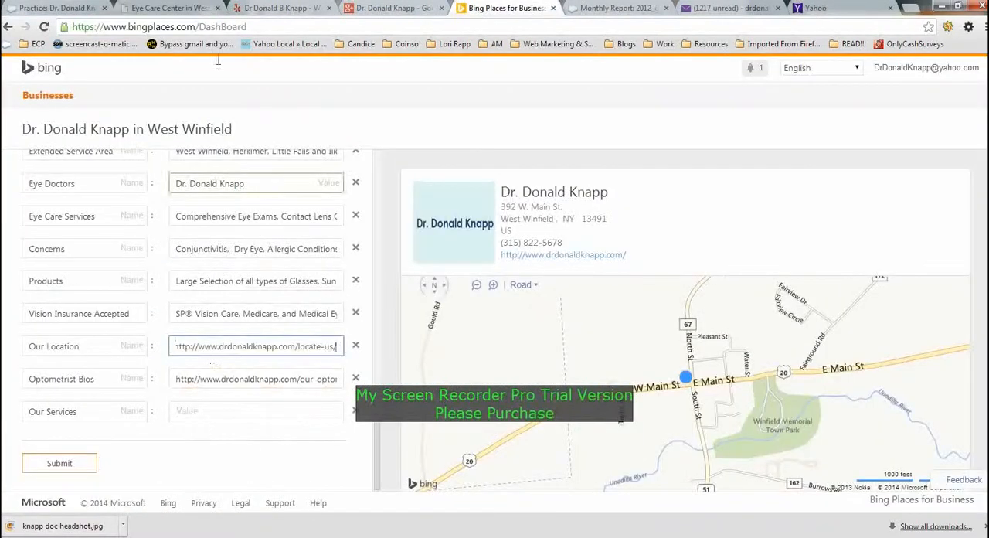
- Open the practice website's Our Eye Care Services page and copy its URL into the Our Services value
{"action": "left_click", "coordinate": [163, 7]}
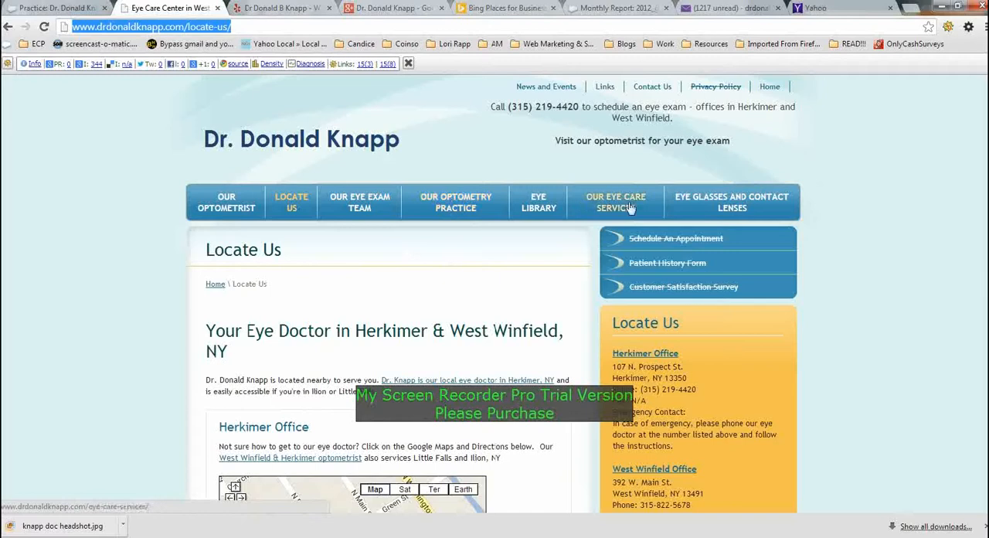
{"action": "left_click", "coordinate": [626, 207]}
{"action": "left_click", "coordinate": [133, 28]}
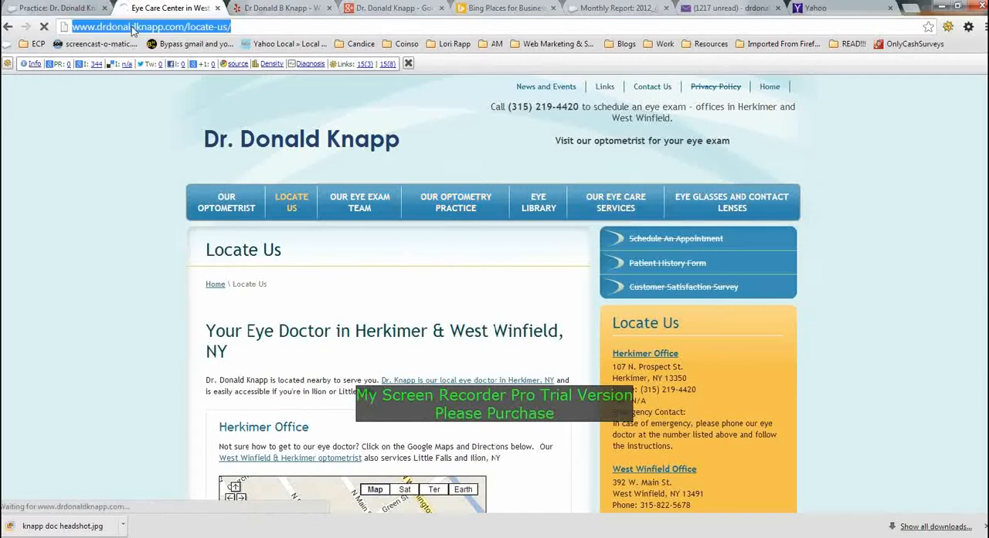
{"action": "left_click", "coordinate": [506, 8]}
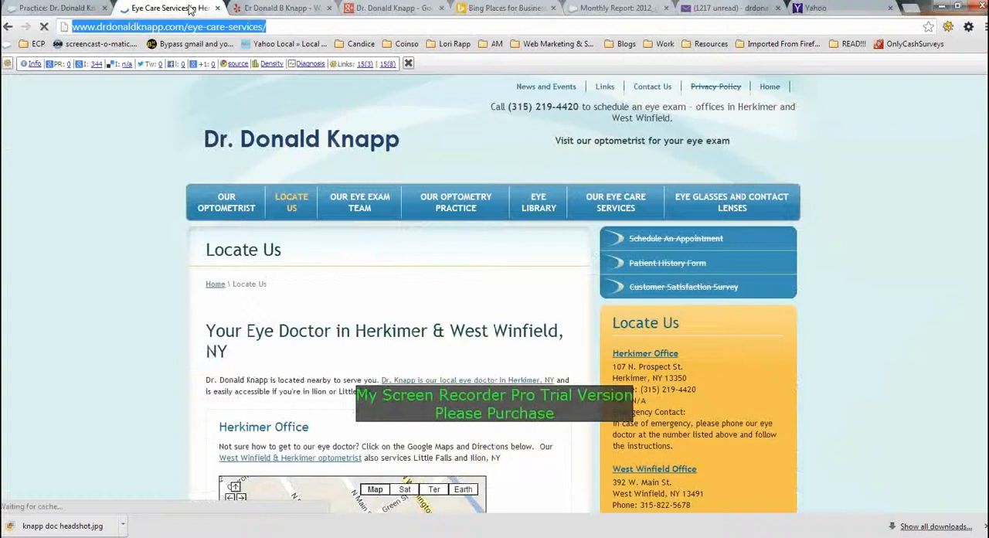
{"action": "left_click", "coordinate": [190, 8]}
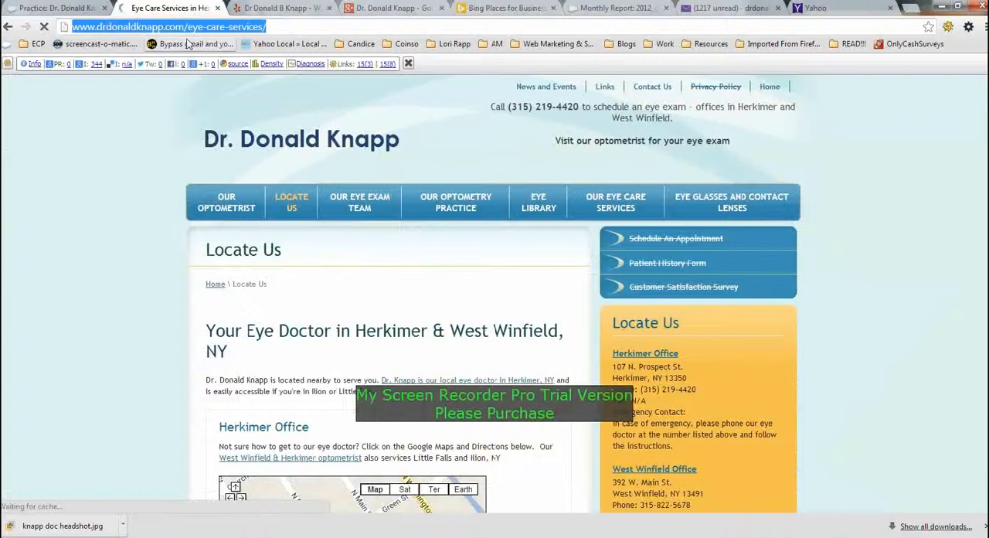
{"action": "left_click", "coordinate": [610, 7]}
{"action": "left_click", "coordinate": [487, 7]}
{"action": "left_click", "coordinate": [205, 412]}
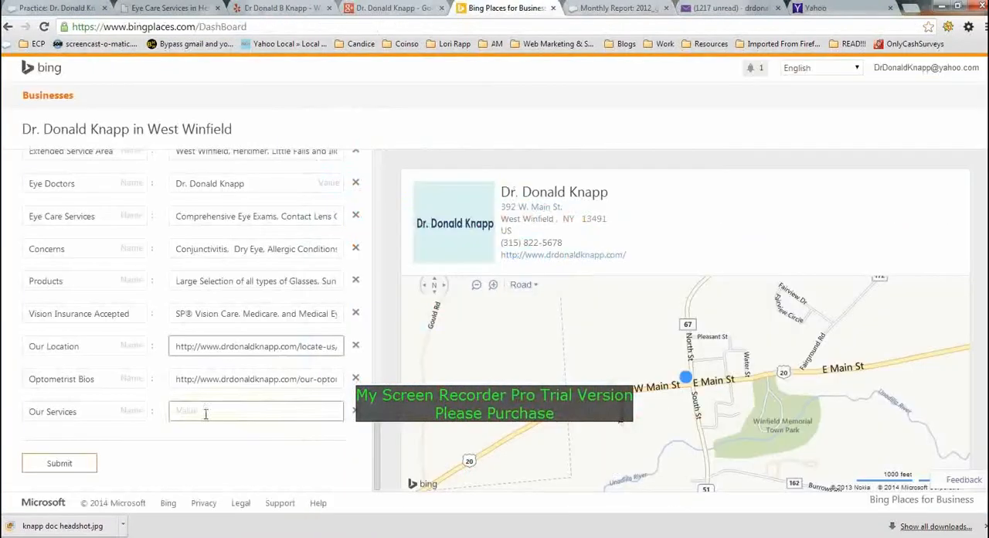
{"action": "type", "text": "http://www.drdonaldknapp.com/eye-care-services/"}
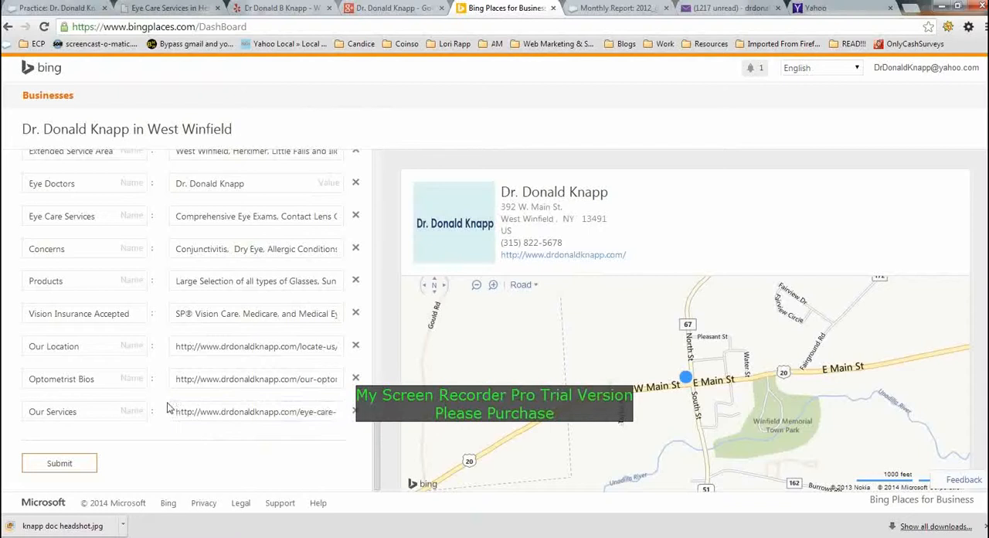
- Submit the West Winfield listing, postpone its verification, and select that business in the list
{"action": "scroll", "coordinate": [169, 407], "scroll_direction": "up", "scroll_amount": 3}
{"action": "scroll", "coordinate": [168, 407], "scroll_direction": "up", "scroll_amount": 5}
{"action": "scroll", "coordinate": [168, 407], "scroll_direction": "down", "scroll_amount": 10}
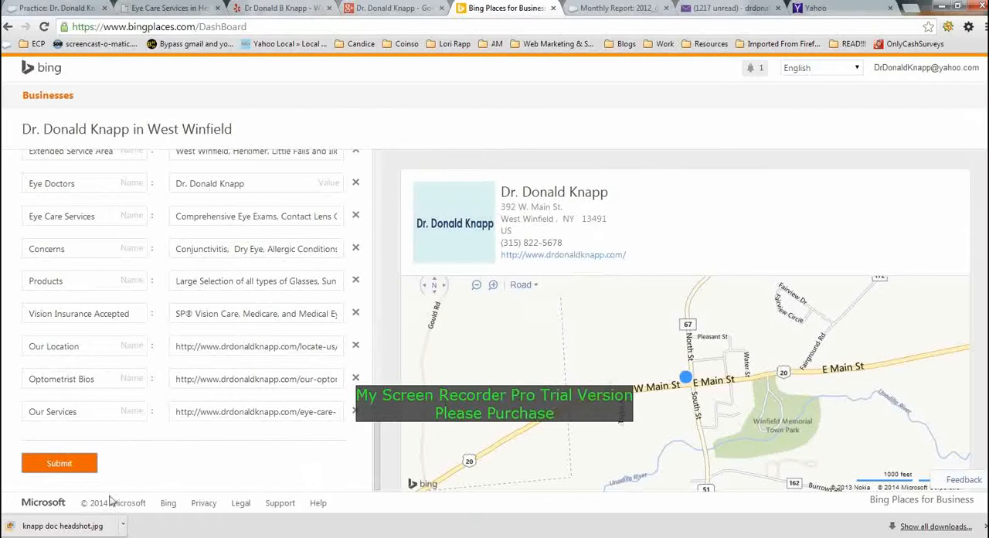
{"action": "left_click", "coordinate": [984, 527]}
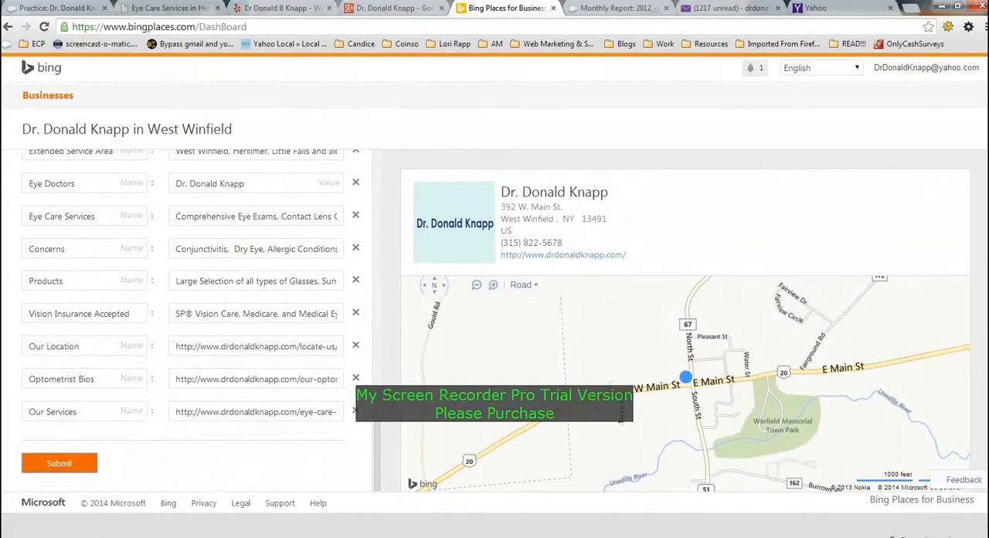
{"action": "left_click", "coordinate": [62, 463]}
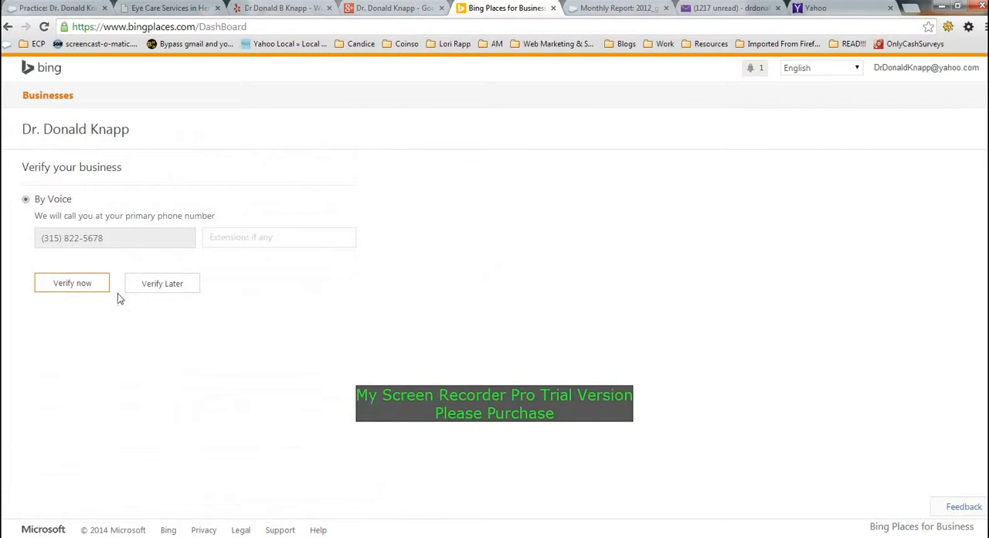
{"action": "left_click", "coordinate": [159, 286]}
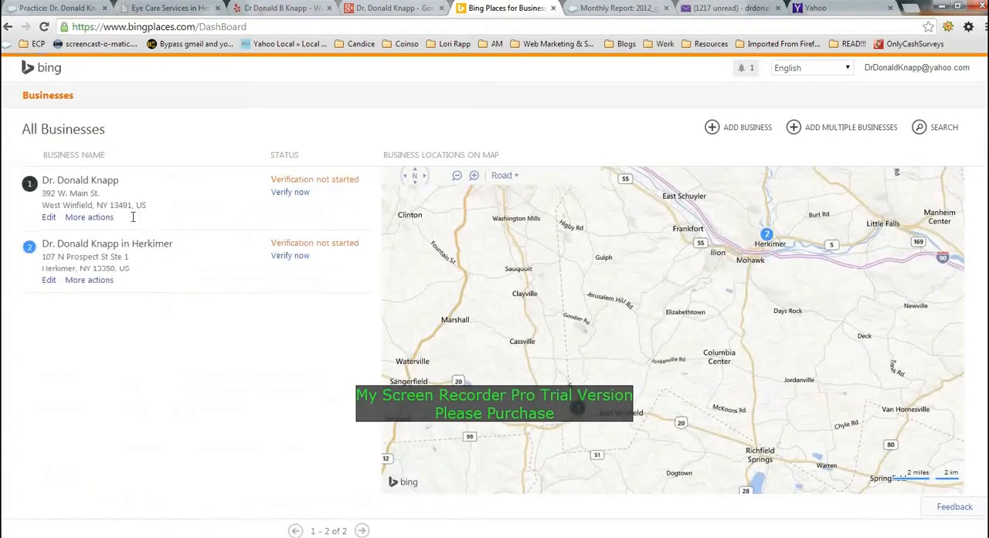
{"action": "left_click", "coordinate": [92, 198]}
- Switch to the practice record in Salesforce and start a Chatter post that mentions the colleague handling the client's progress calls
{"action": "left_click", "coordinate": [56, 8]}
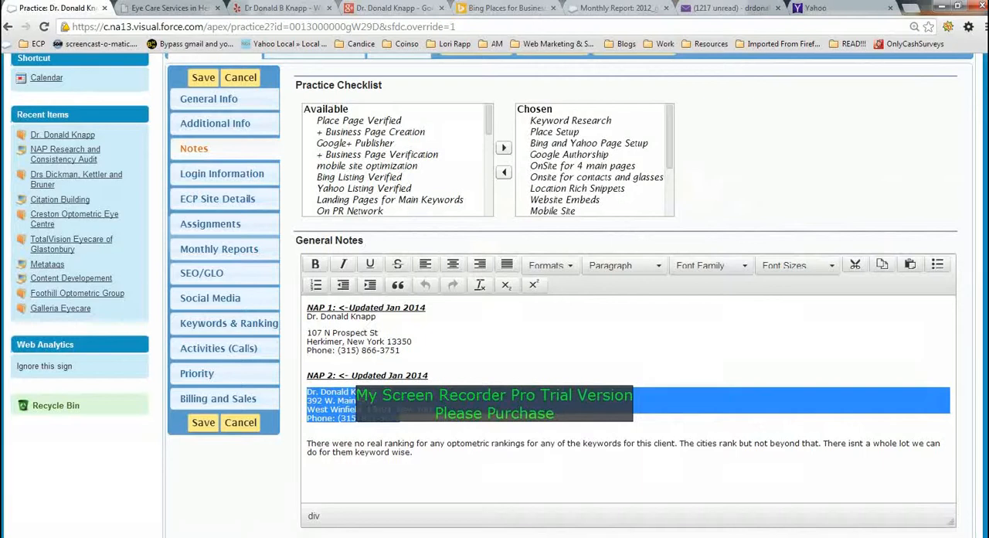
{"action": "scroll", "coordinate": [554, 88], "scroll_direction": "up", "scroll_amount": 2}
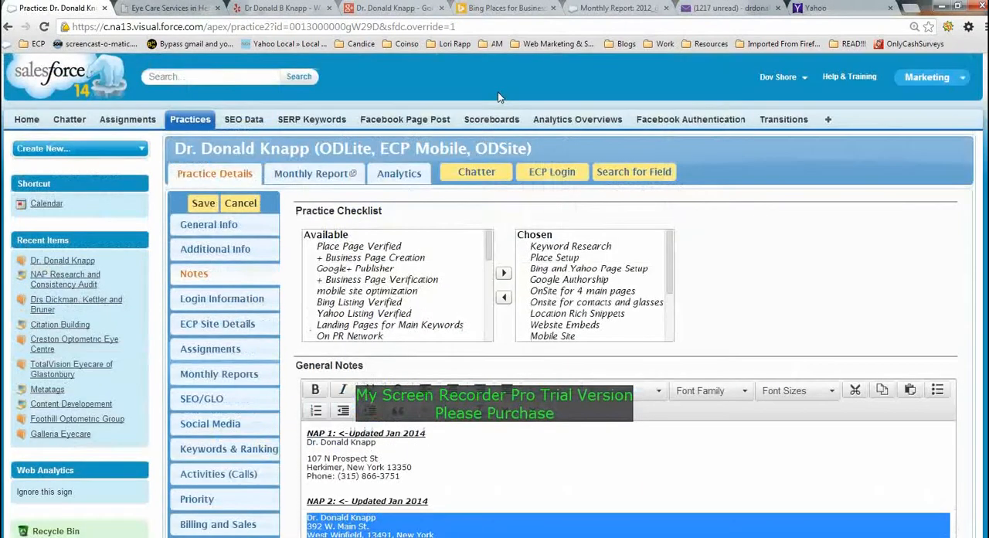
{"action": "left_click", "coordinate": [478, 178]}
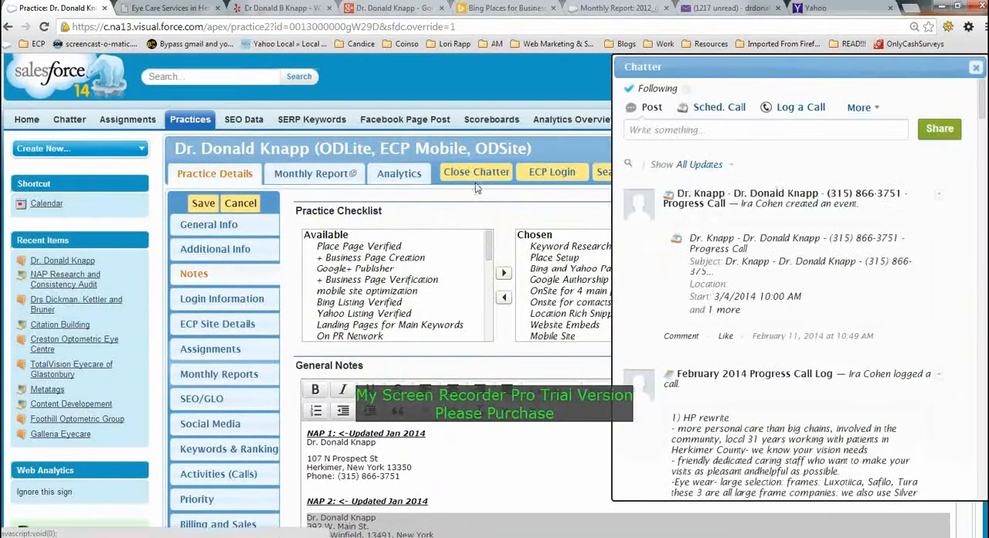
{"action": "left_click", "coordinate": [750, 132]}
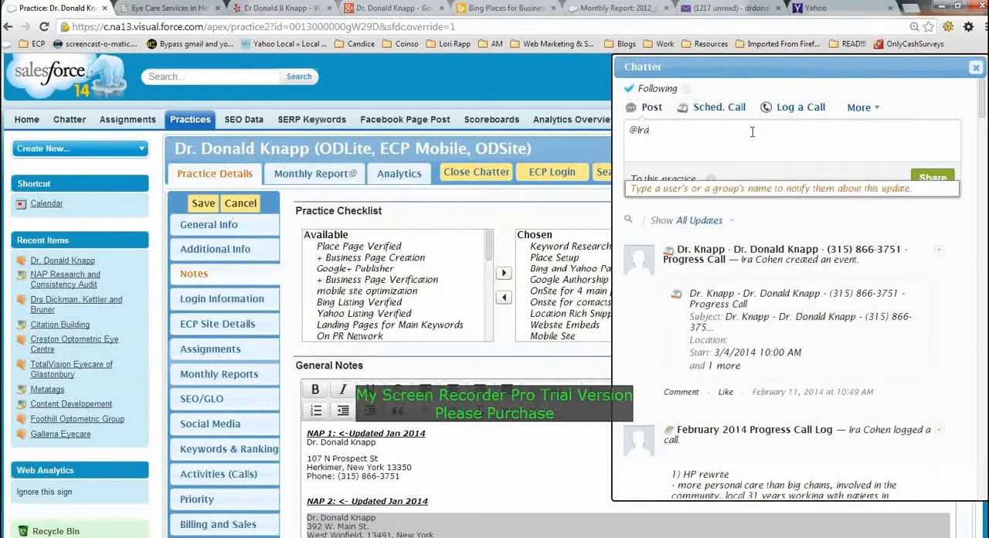
{"action": "left_click", "coordinate": [744, 193]}
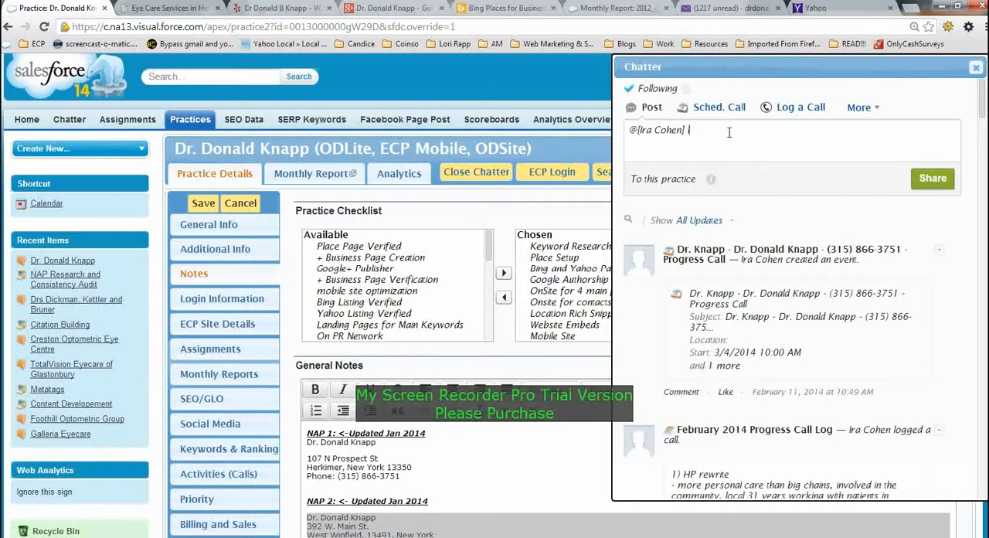
- Write "I have set up a Bing Places page for this client. Verification by Phone Only." in the Chatter post
{"action": "type", "text": "I have setup d"}
{"action": "type", "text": " Bing Places page for this v"}
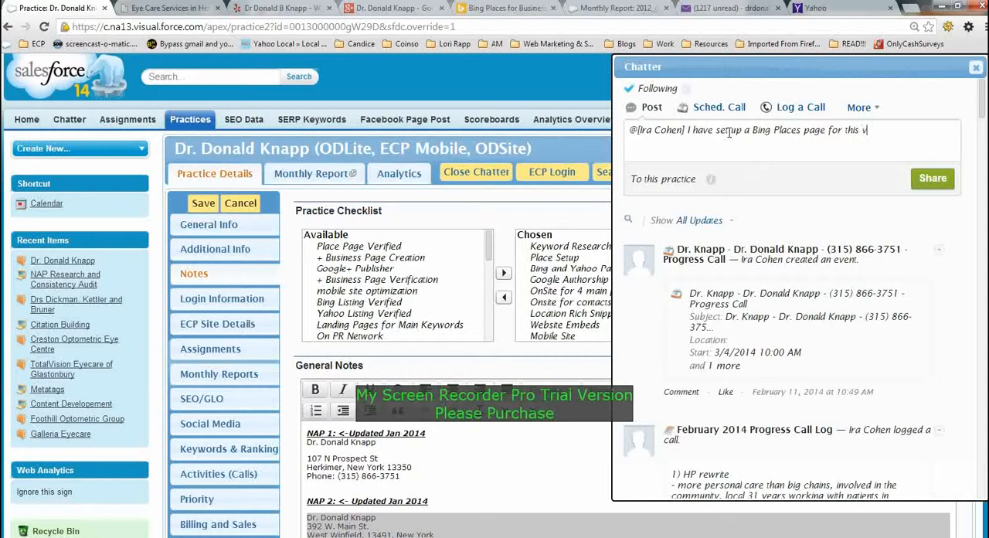
{"action": "key", "text": "BackSpace"}
{"action": "type", "text": "client. Verification by"}
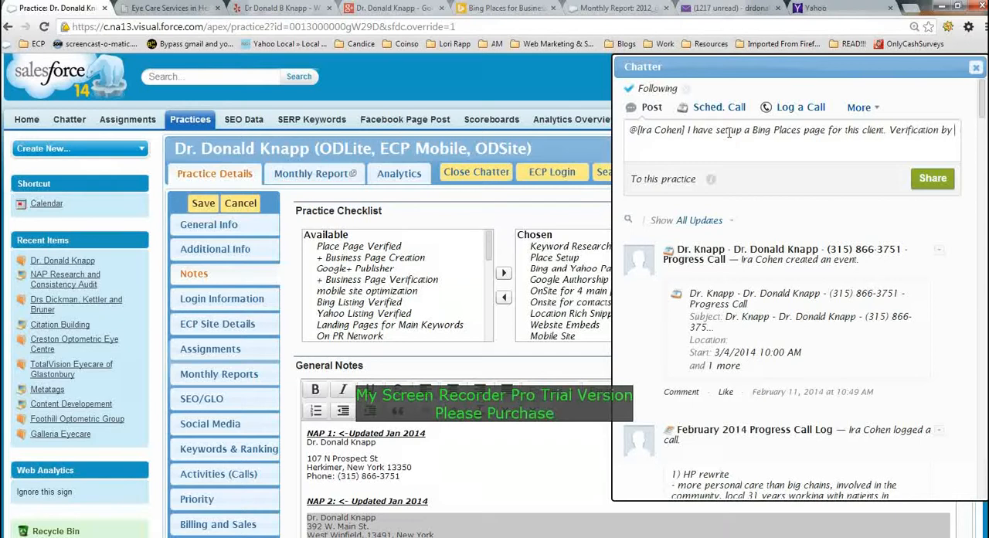
{"action": "type", "text": " Phione"}
{"action": "key", "text": "BackSpace"}
{"action": "key", "text": "BackSpace"}
{"action": "key", "text": "BackSpace"}
{"action": "key", "text": "BackSpace"}
{"action": "type", "text": "one Only. Please "}
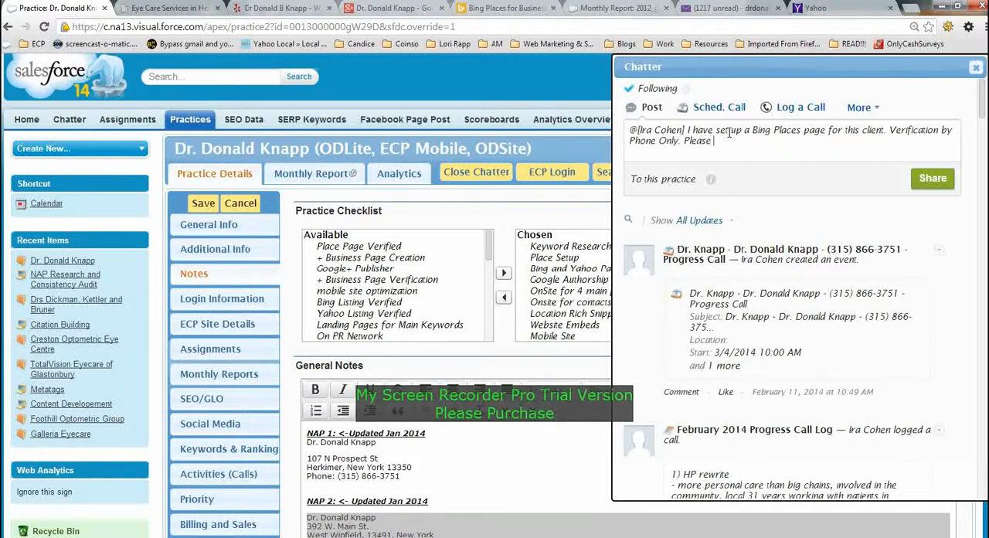
{"action": "type", "text": "wil"}
- Add "Please walk the client through the proccess. Thank You!" to the Chatter post and share it
{"action": "key", "text": "BackSpace"}
{"action": "key", "text": "BackSpace"}
{"action": "type", "text": "alk the client through the"}
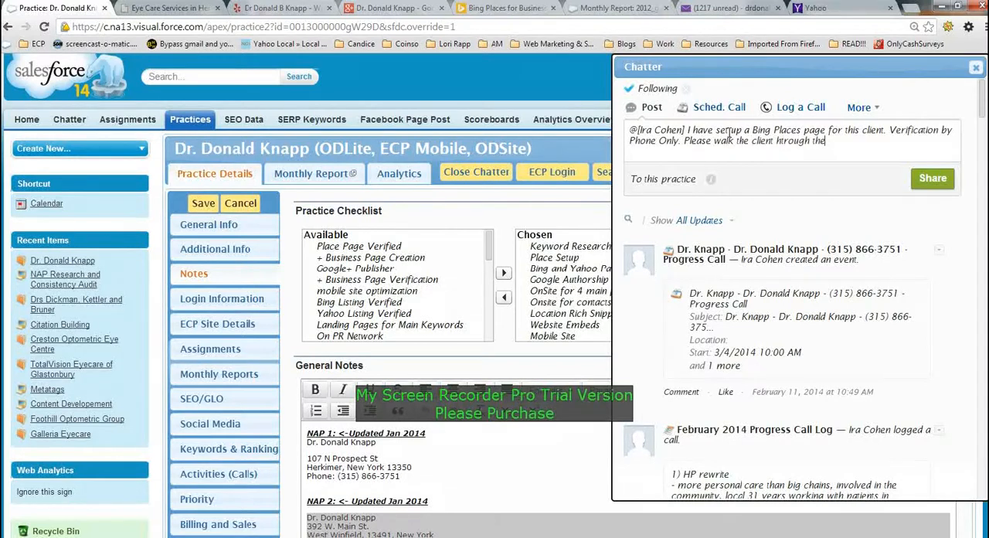
{"action": "key", "text": "BackSpace"}
{"action": "key", "text": "BackSpace"}
{"action": "key", "text": "BackSpace"}
{"action": "key", "text": "BackSpace"}
{"action": "key", "text": "BackSpace"}
{"action": "key", "text": "BackSpace"}
{"action": "key", "text": "BackSpace"}
{"action": "key", "text": "BackSpace"}
{"action": "key", "text": "BackSpace"}
{"action": "key", "text": "BackSpace"}
{"action": "key", "text": "BackSpace"}
{"action": "type", "text": "through the proccess."}
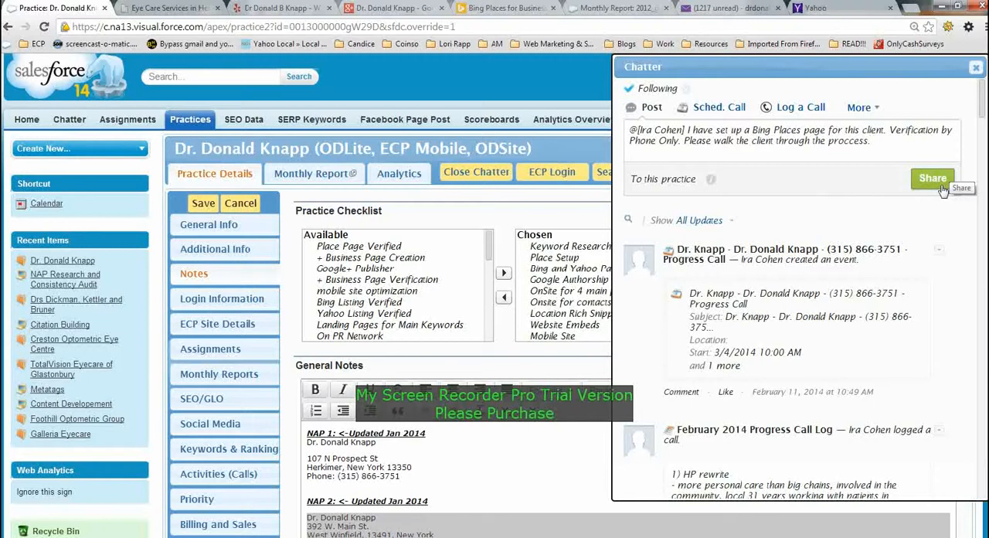
{"action": "type", "text": " Thank You!!"}
{"action": "left_click", "coordinate": [933, 178]}
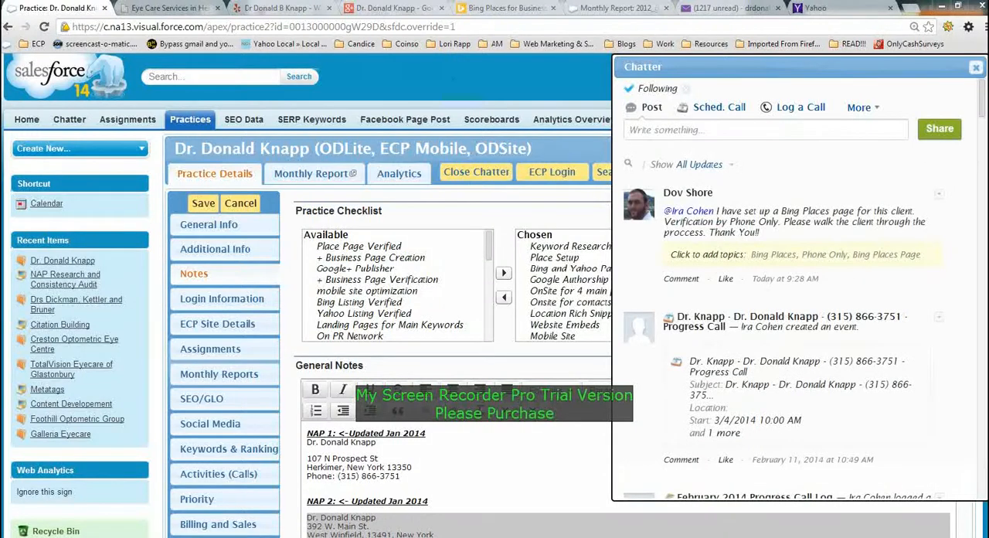
- Switch back to Bing Places and open the Herkimer listing for editing
{"action": "left_click", "coordinate": [506, 8]}
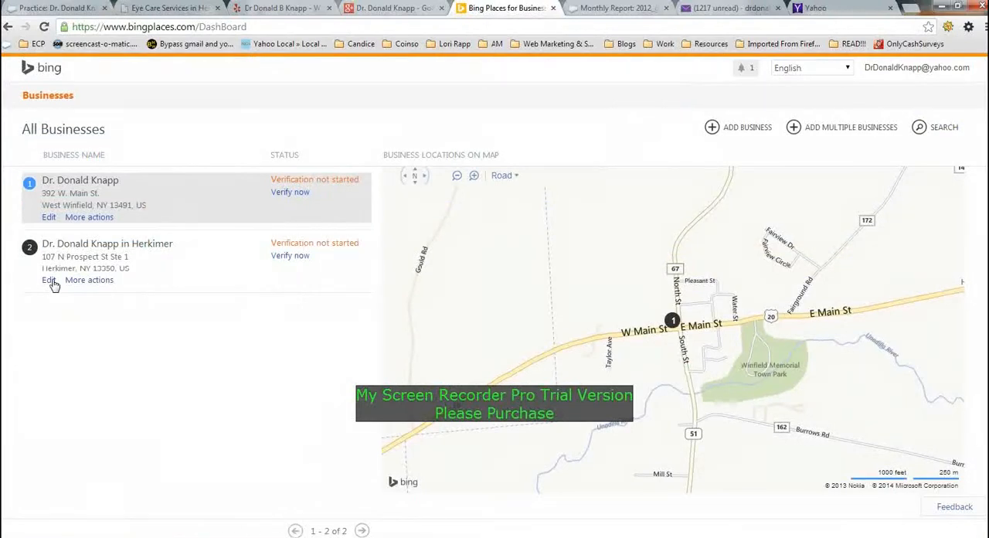
{"action": "left_click", "coordinate": [49, 280]}
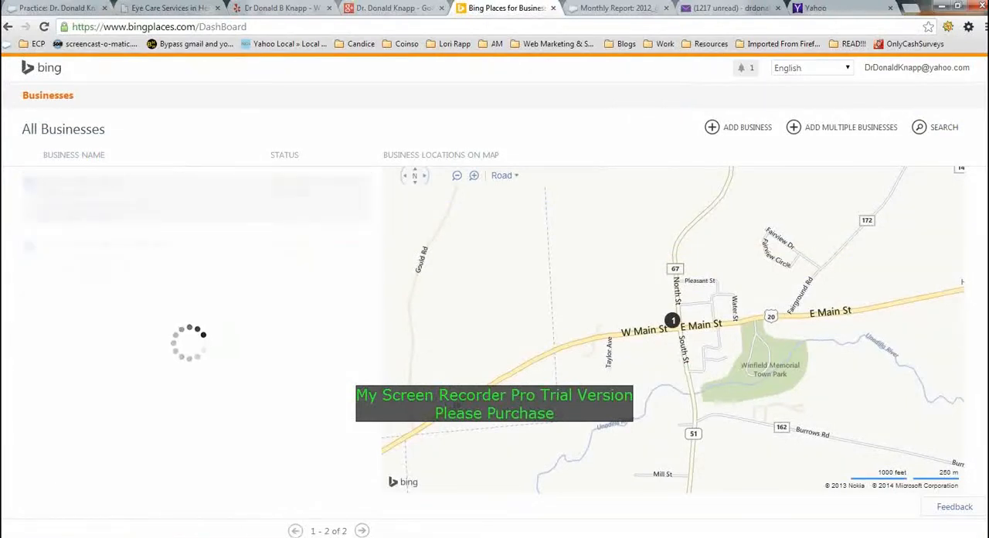